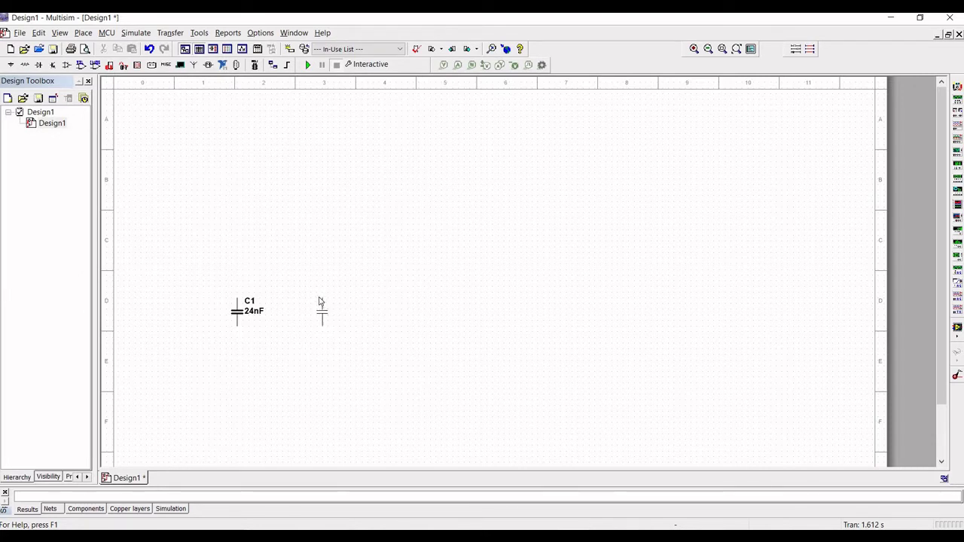
Place the 240 nF capacitor upright beside C1, and add a horizontal 10 mH inductor above and between the two capacitors
left_click(318, 299)
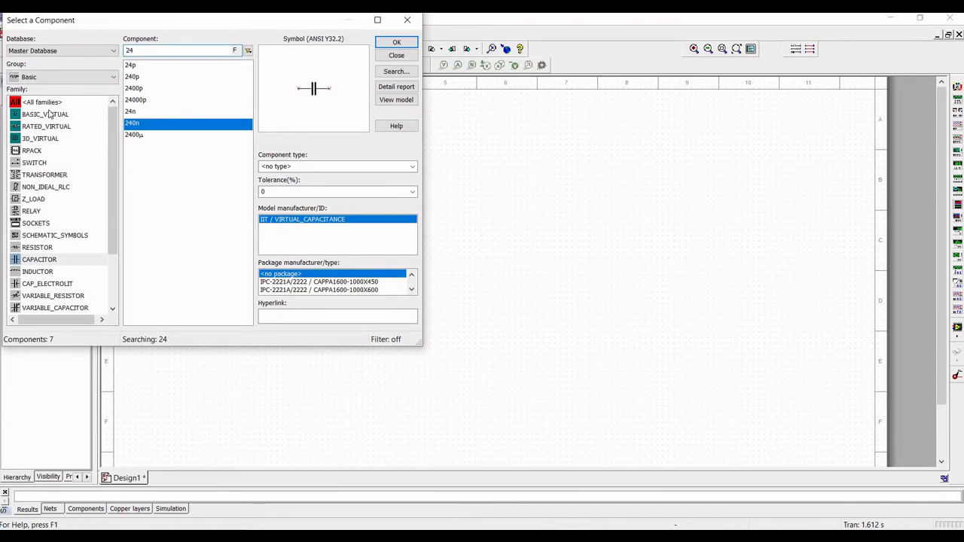
left_click(36, 273)
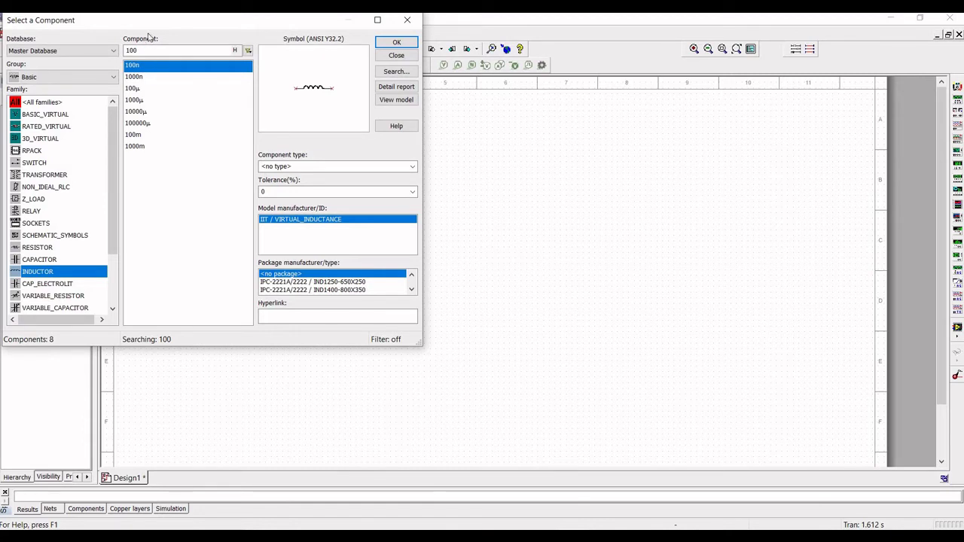
left_click(178, 51)
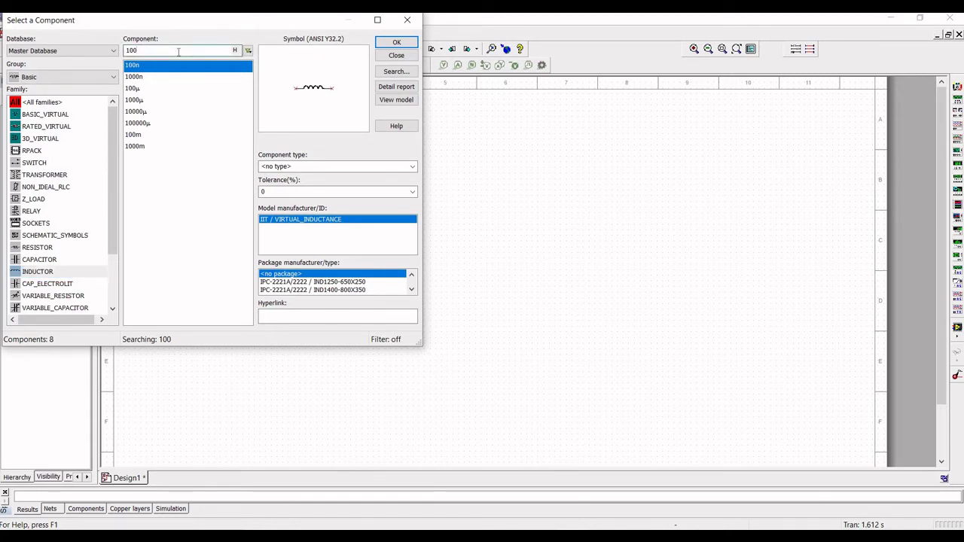
key("BackSpace")
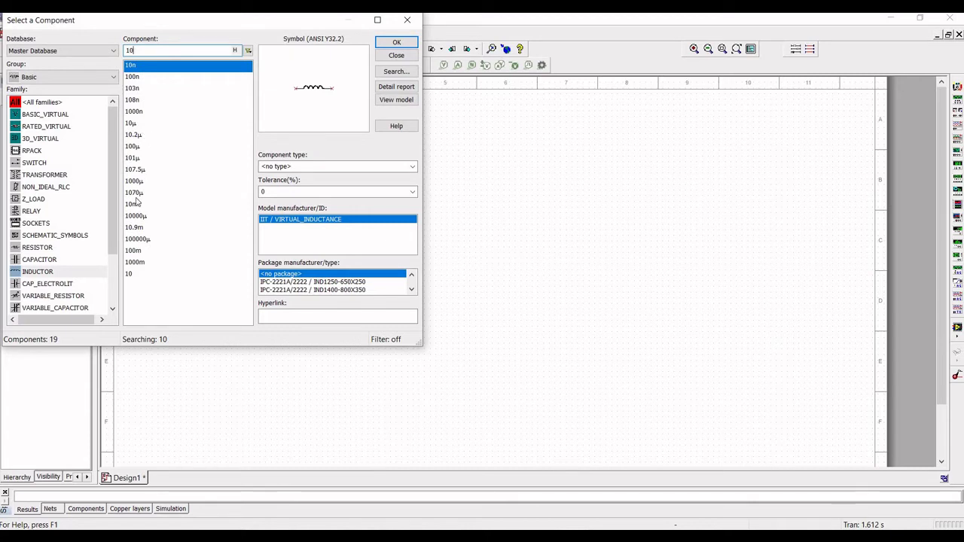
left_click(133, 204)
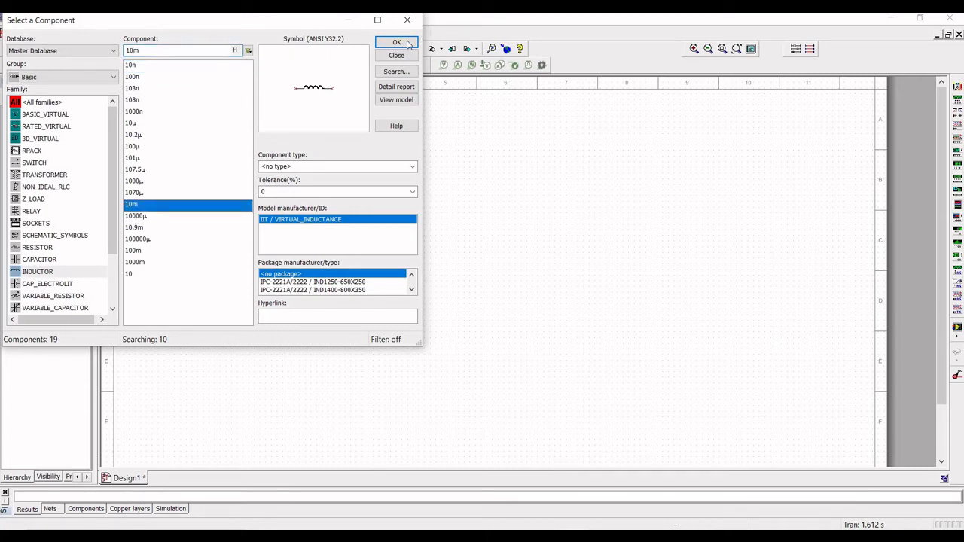
key("Return")
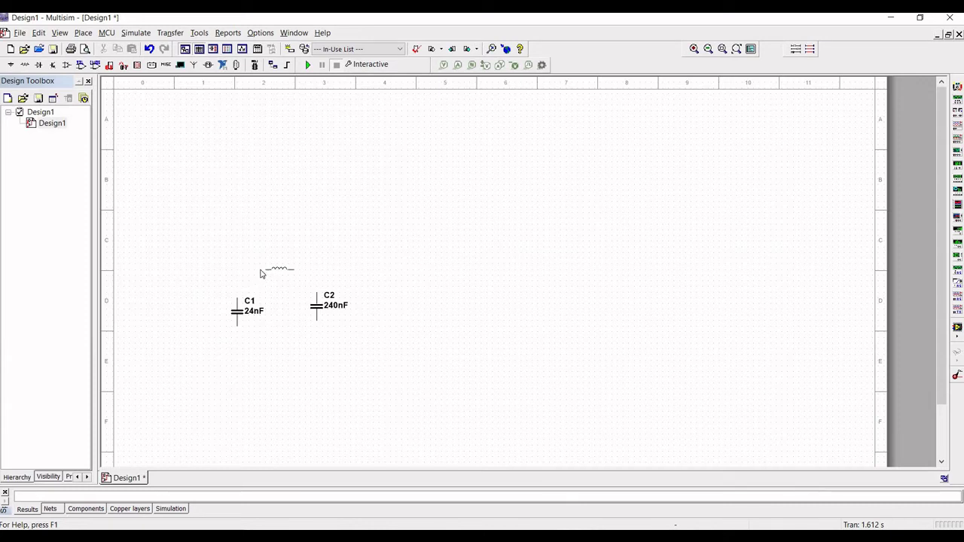
left_click(409, 260)
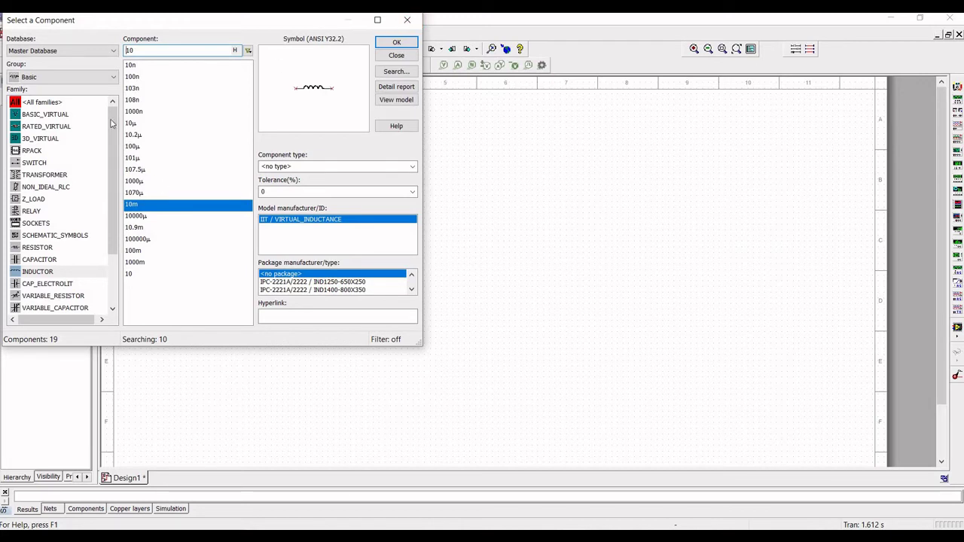
Place a horizontal 0.1 µF capacitor to the right of L1, roughly in line with it
left_click(41, 259)
double_click(157, 48)
type("24")
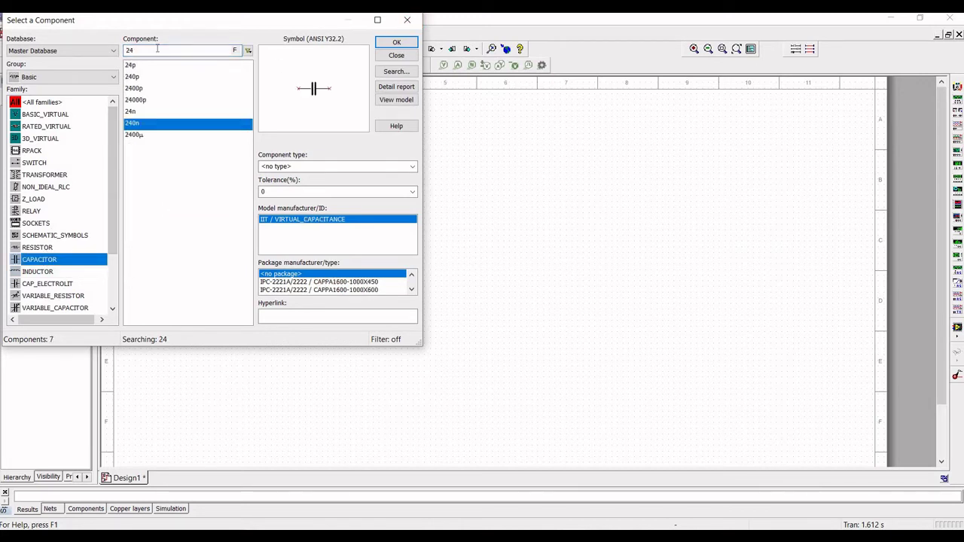
key("BackSpace")
key("BackSpace")
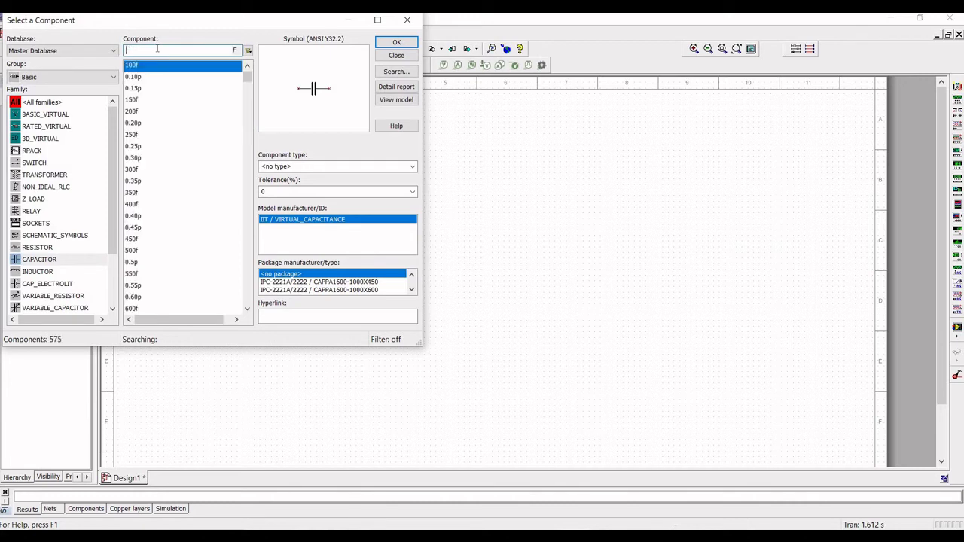
type("0.1µ")
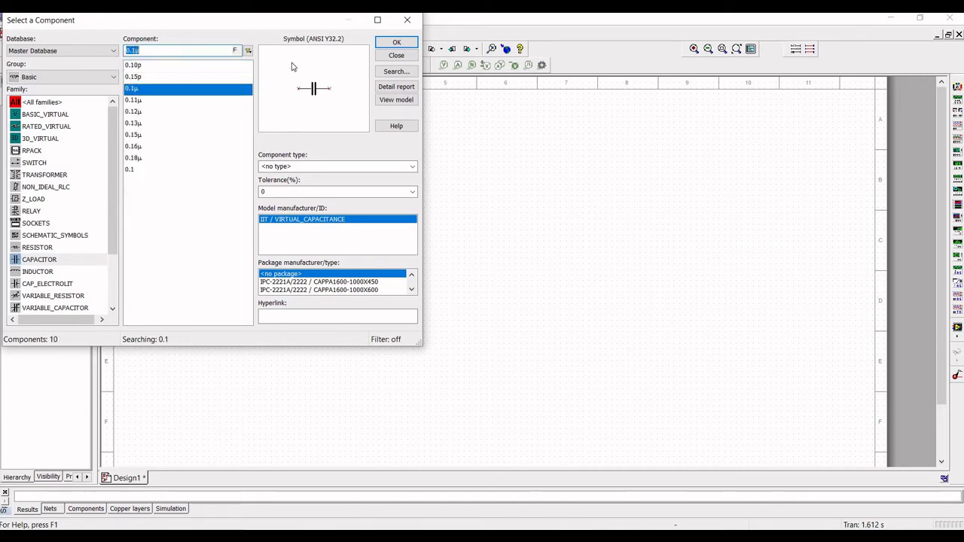
left_click(135, 90)
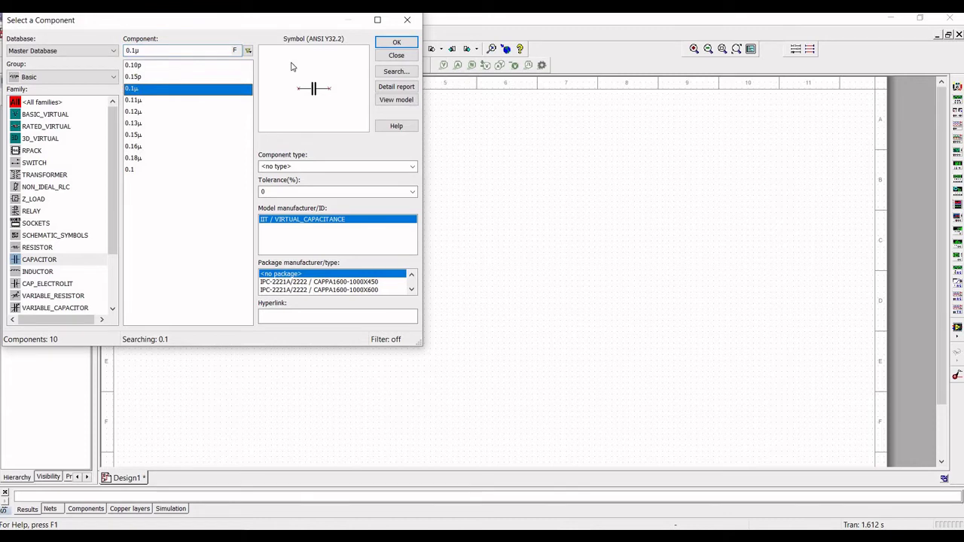
left_click(397, 42)
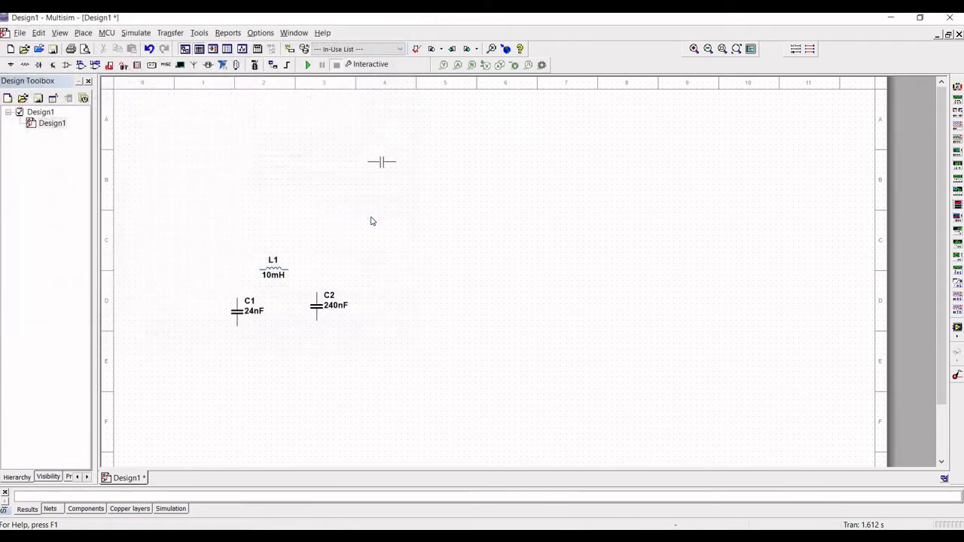
left_click(375, 272)
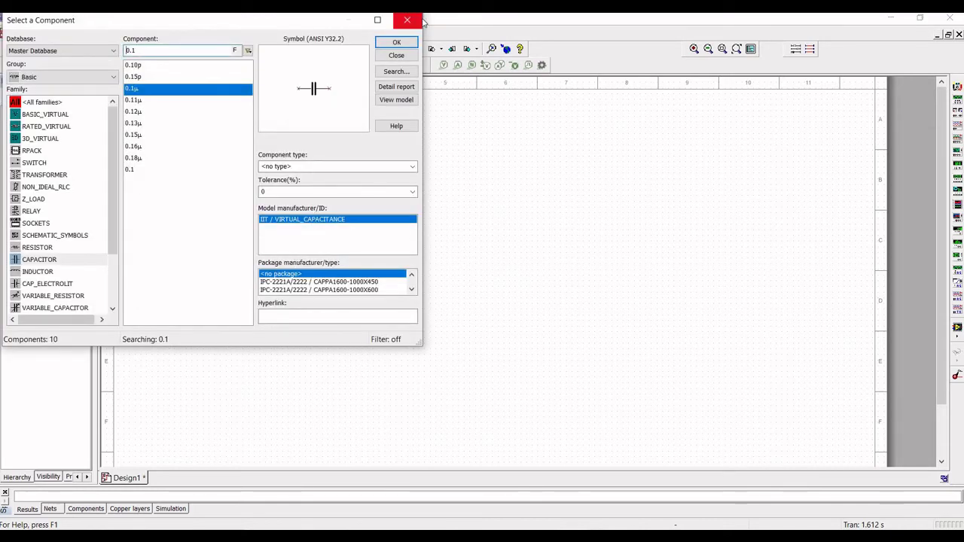
Place a 2N2222A transistor from the Transistors group to the right of C3
left_click(56, 77)
left_click(46, 131)
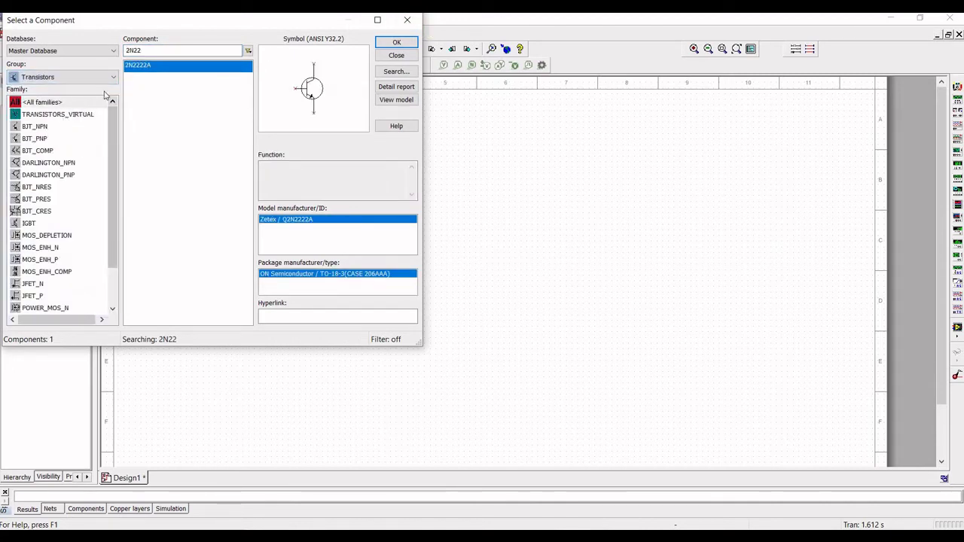
left_click(147, 70)
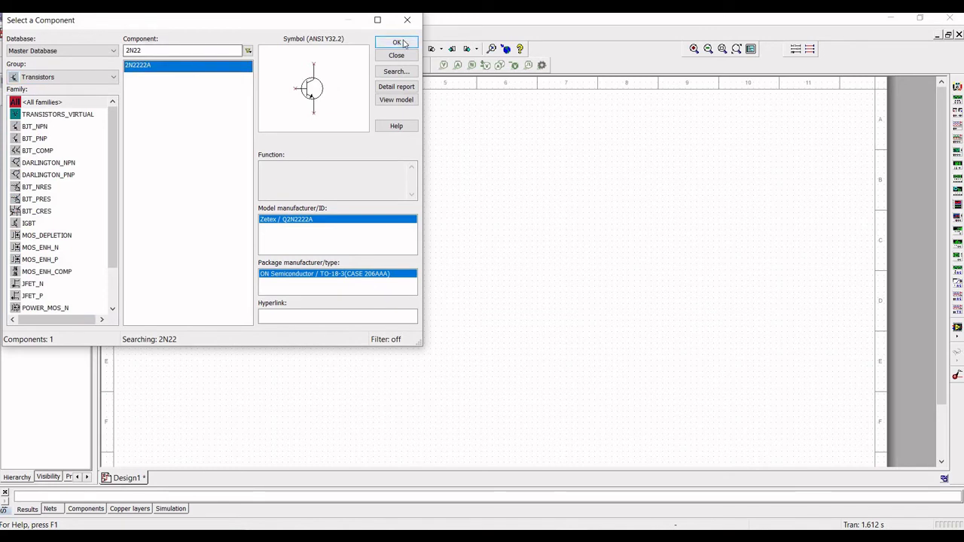
left_click(403, 43)
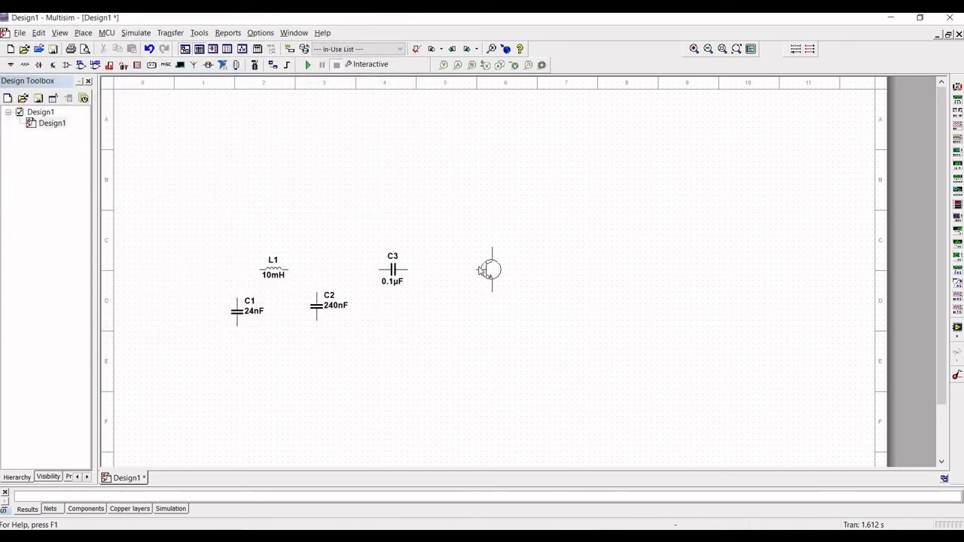
left_click(486, 264)
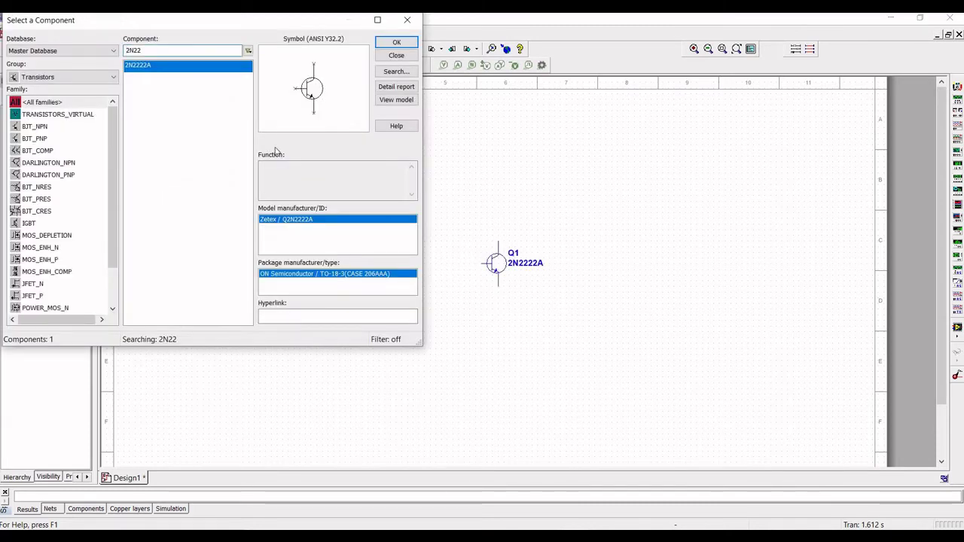
Switch the component selection back to the Basic group
left_click(60, 78)
scroll(33, 126, "up", 3)
left_click(34, 123)
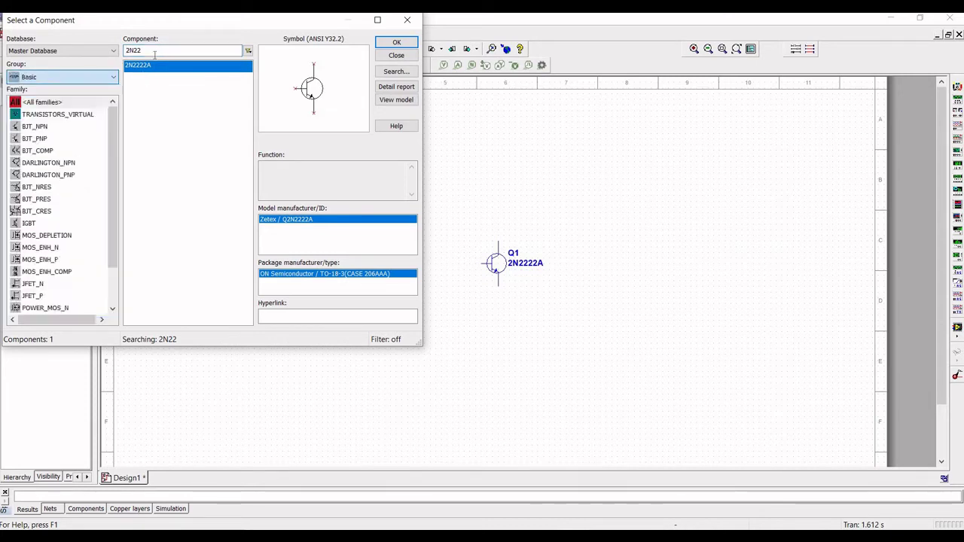
left_click(37, 259)
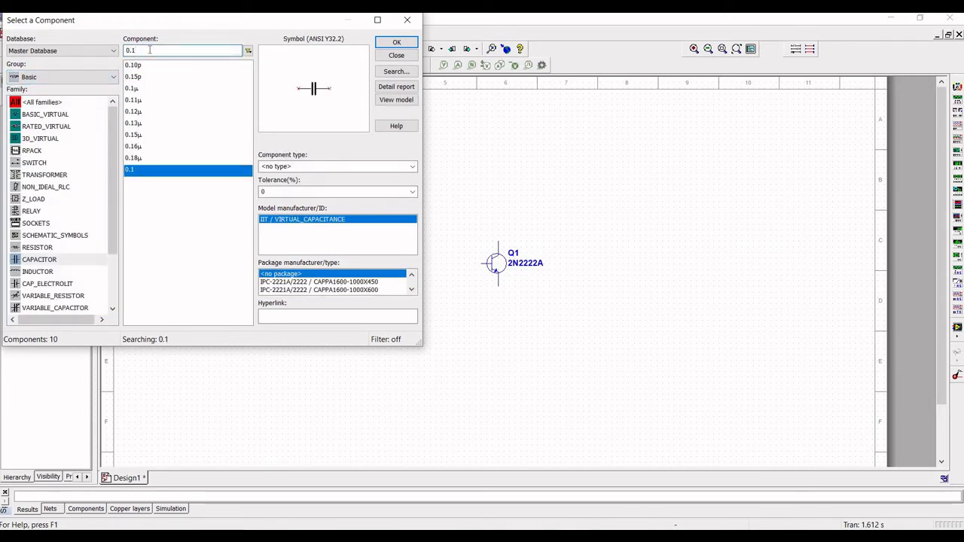
key("BackSpace")
key("BackSpace")
key("BackSpace")
type("10")
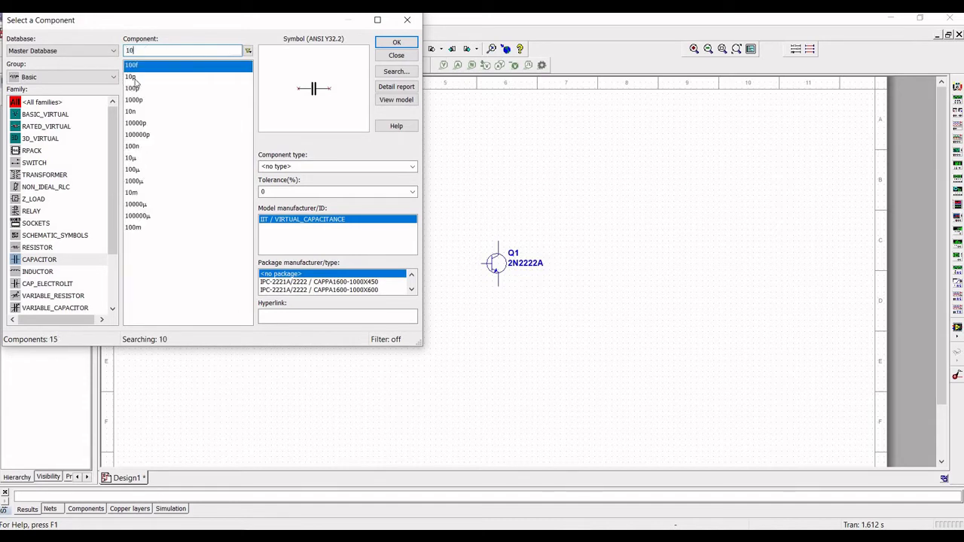
Place a 10 kΩ resistor, rotated to vertical, above the gap between C3 and Q1
left_click(37, 247)
double_click(148, 49)
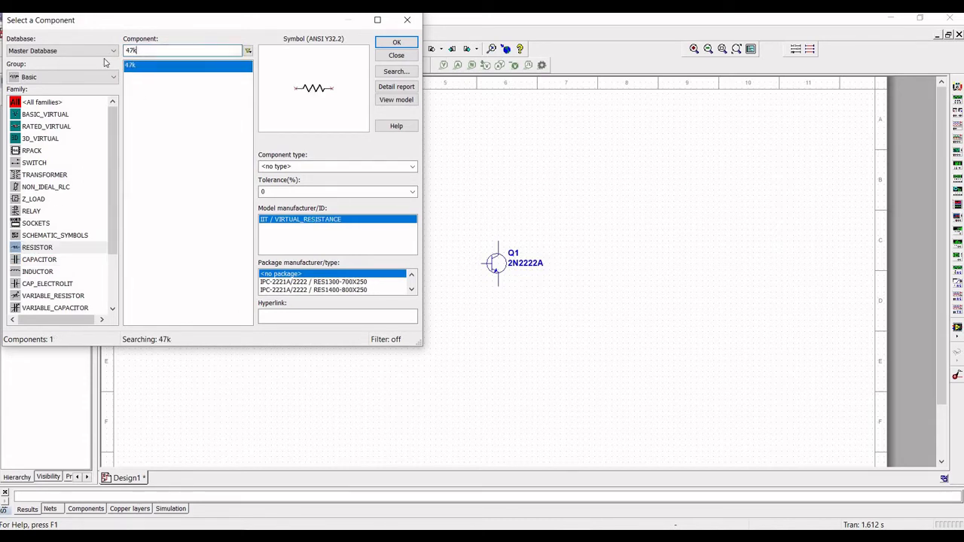
type("10")
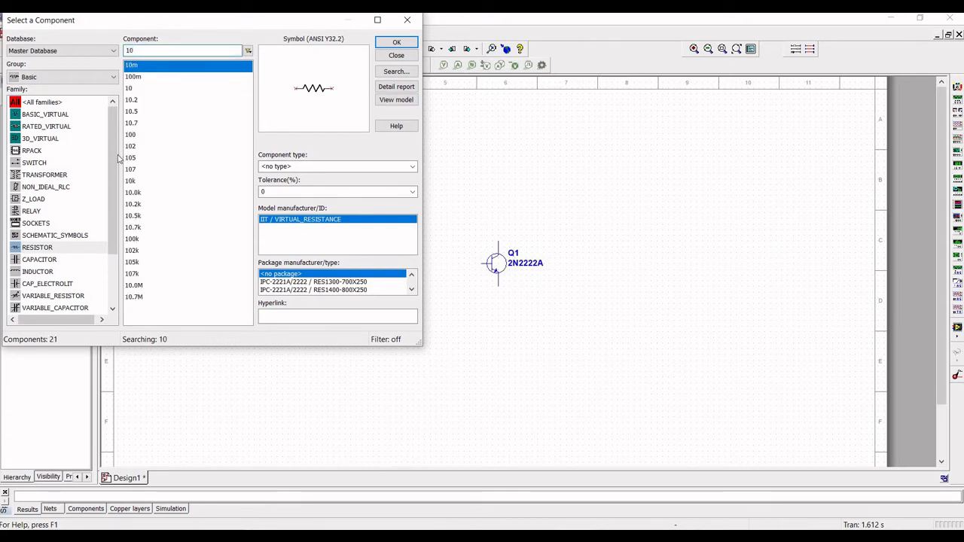
left_click(129, 180)
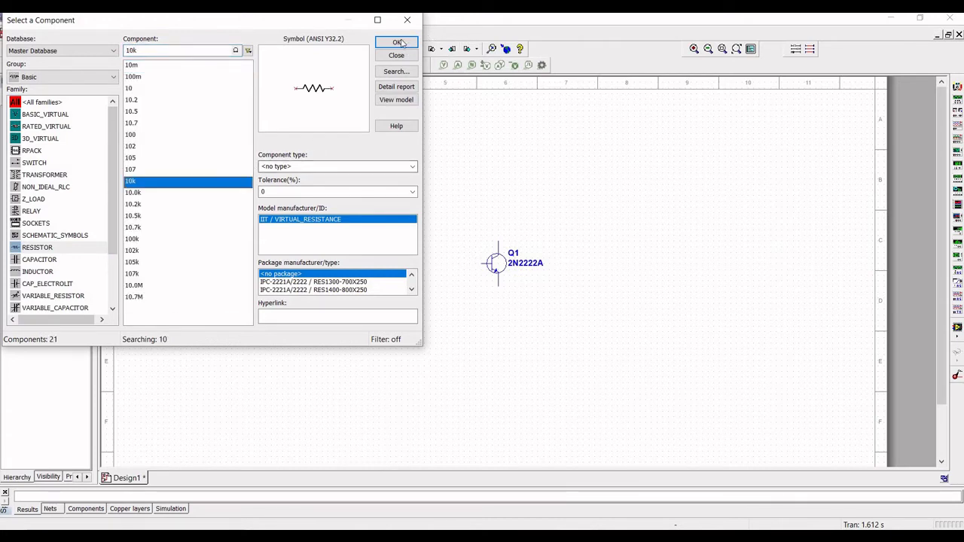
left_click(396, 42)
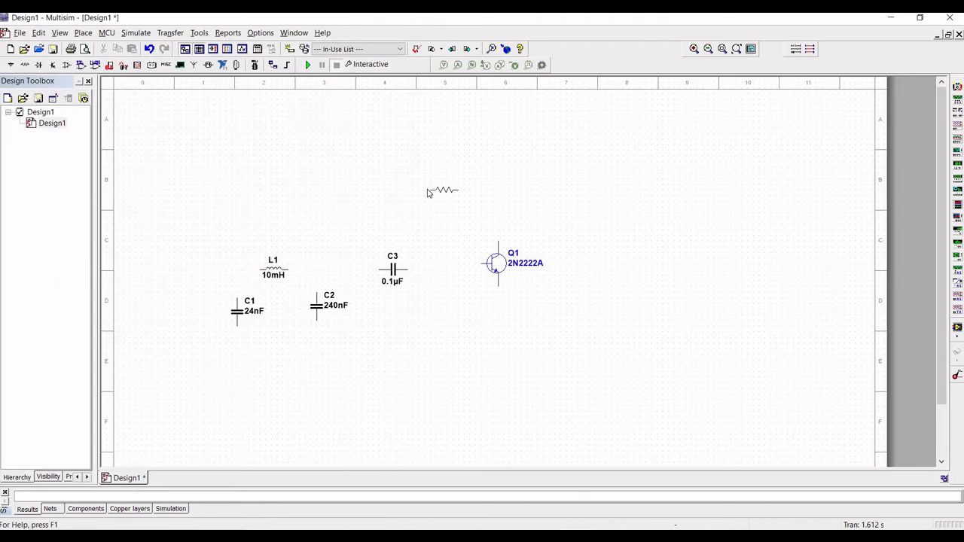
key("ctrl+r")
left_click(441, 183)
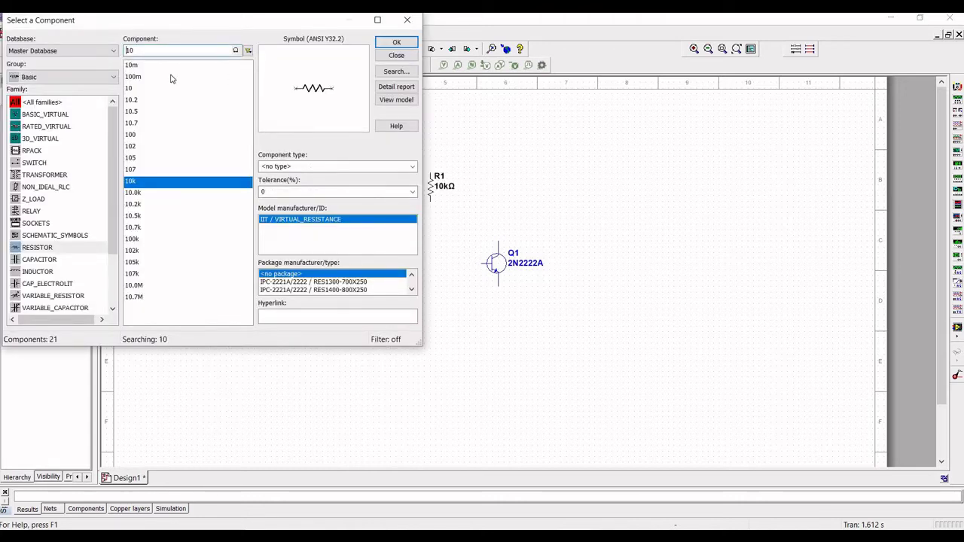
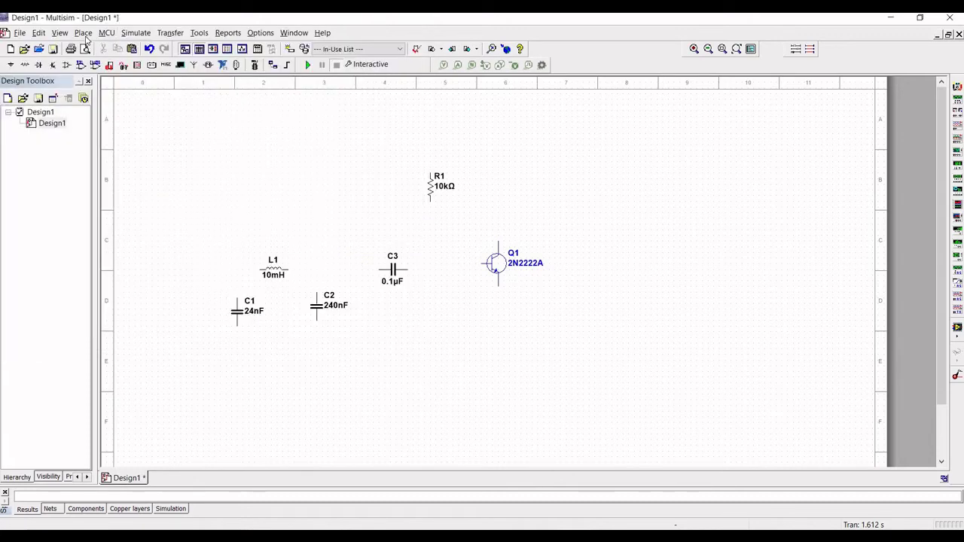
Place a vertical 300 mH inductor directly above the collector of Q1, level with R1
left_click(83, 32)
left_click(108, 47)
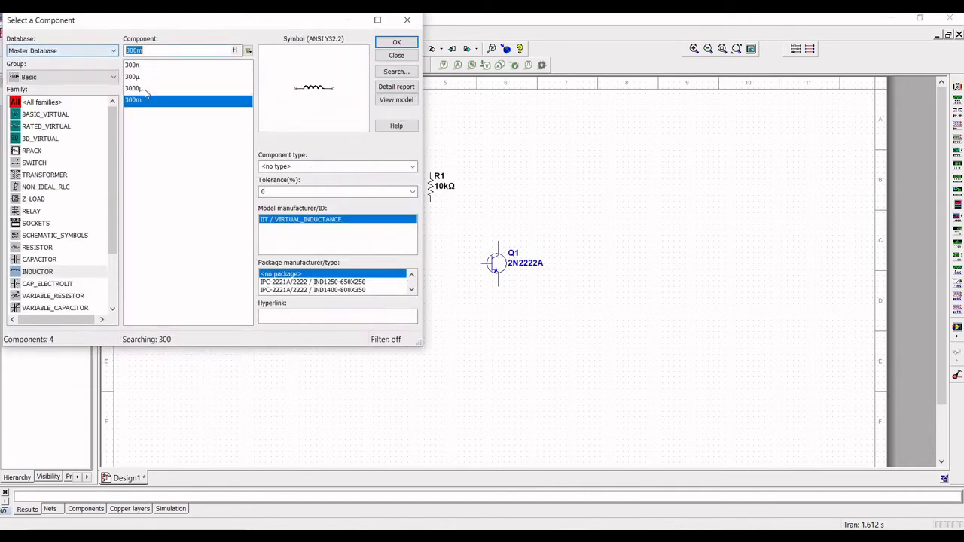
key("Return")
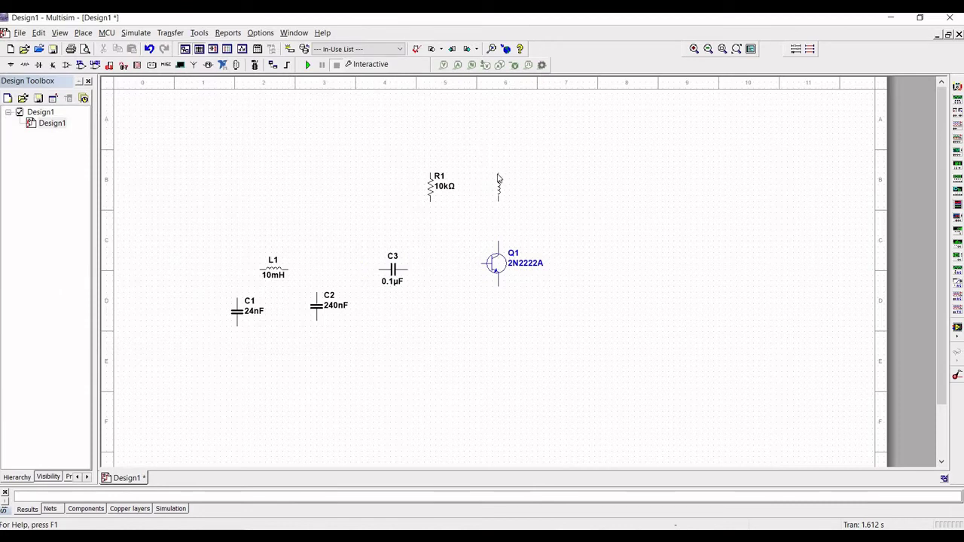
left_click(498, 182)
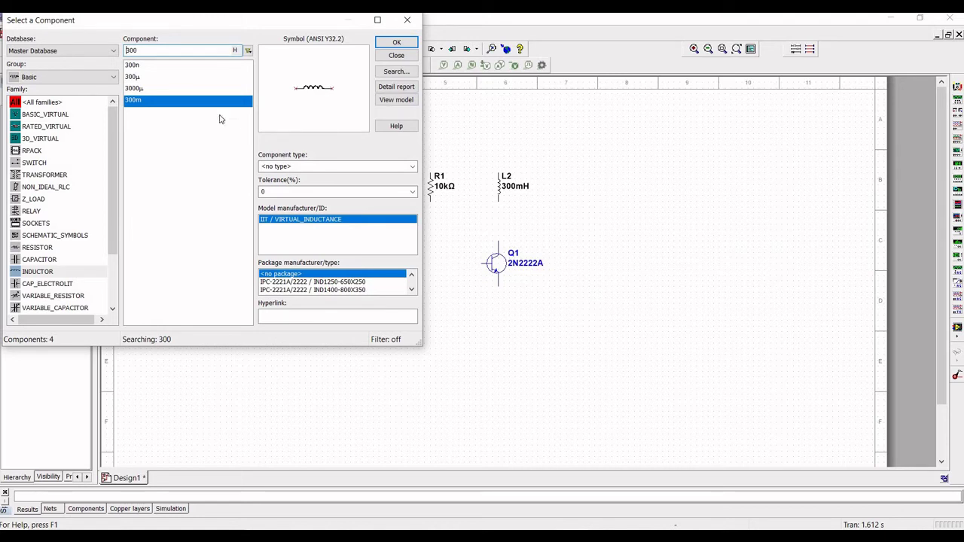
Place a 47 kΩ resistor, rotated to vertical, directly below R1 and lower than Q1
left_click(35, 248)
left_click_drag(151, 52, 122, 51)
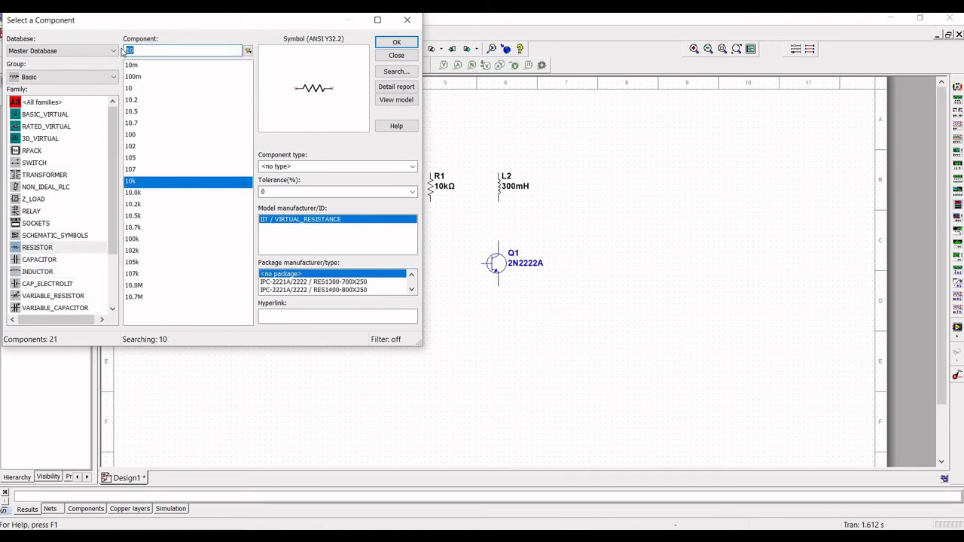
type("47")
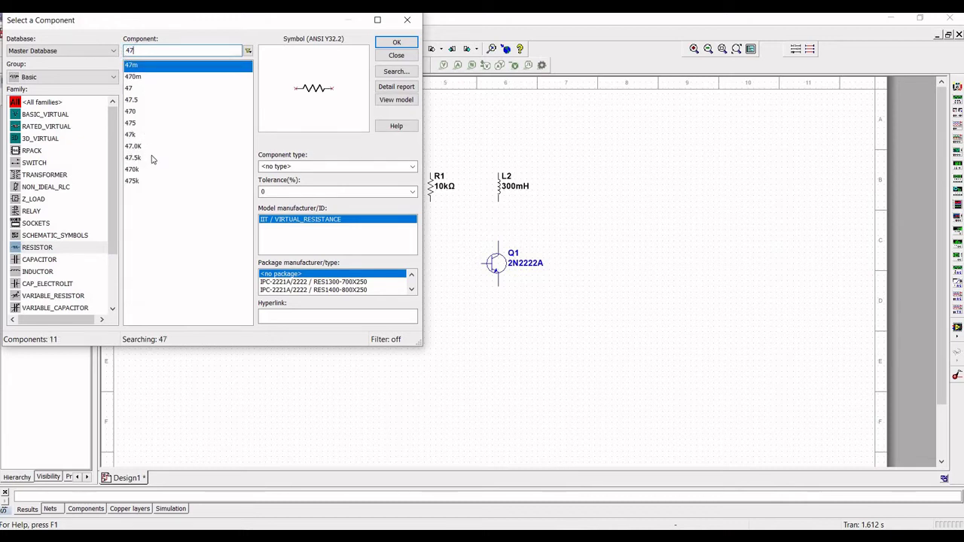
left_click(132, 136)
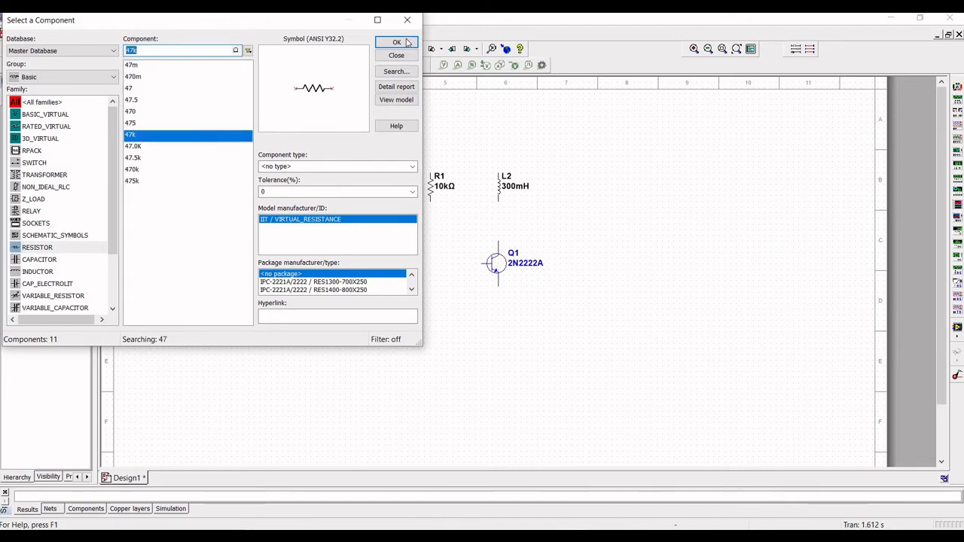
left_click(396, 42)
left_click(430, 296)
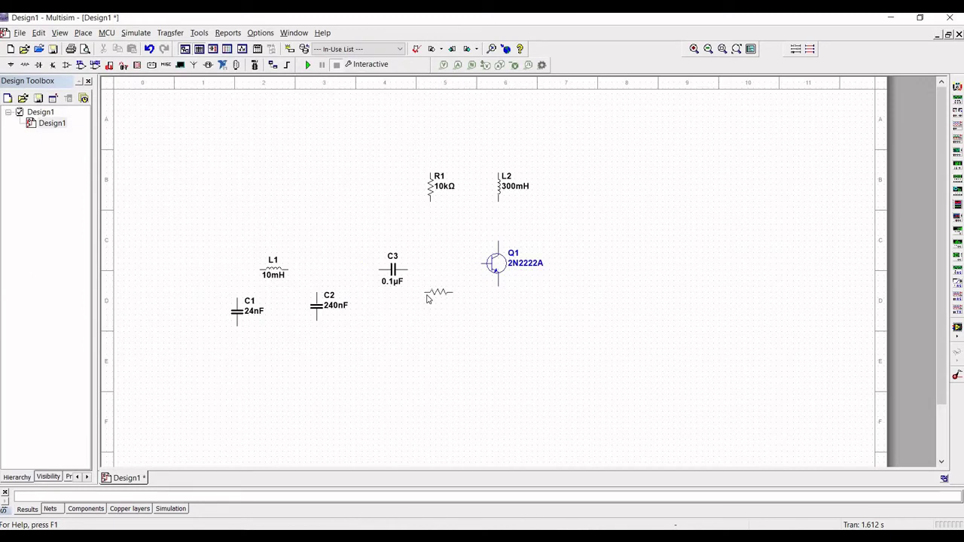
key("ctrl+r")
left_click(431, 332)
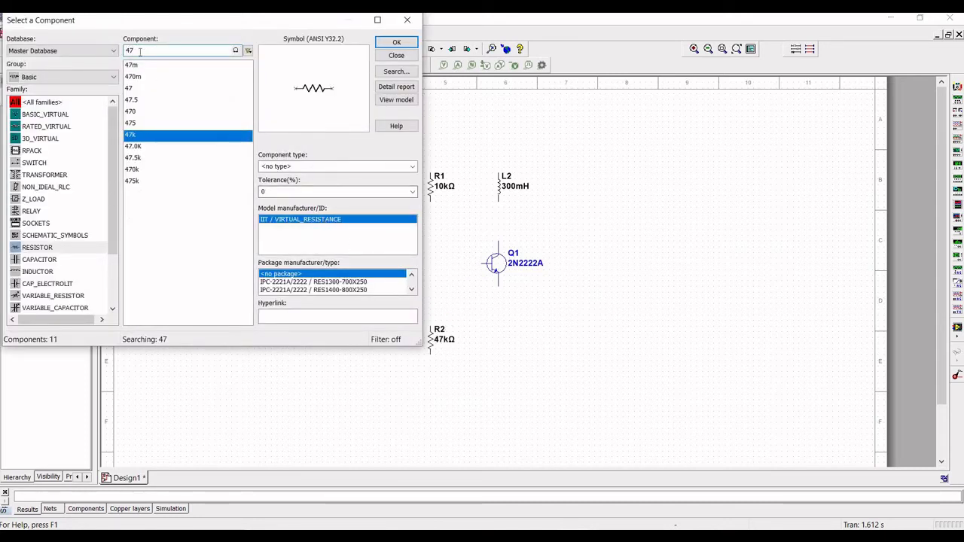
Place a 1.5 kΩ resistor, rotated to vertical, below Q1's emitter and level with R2
key("BackSpace")
key("BackSpace")
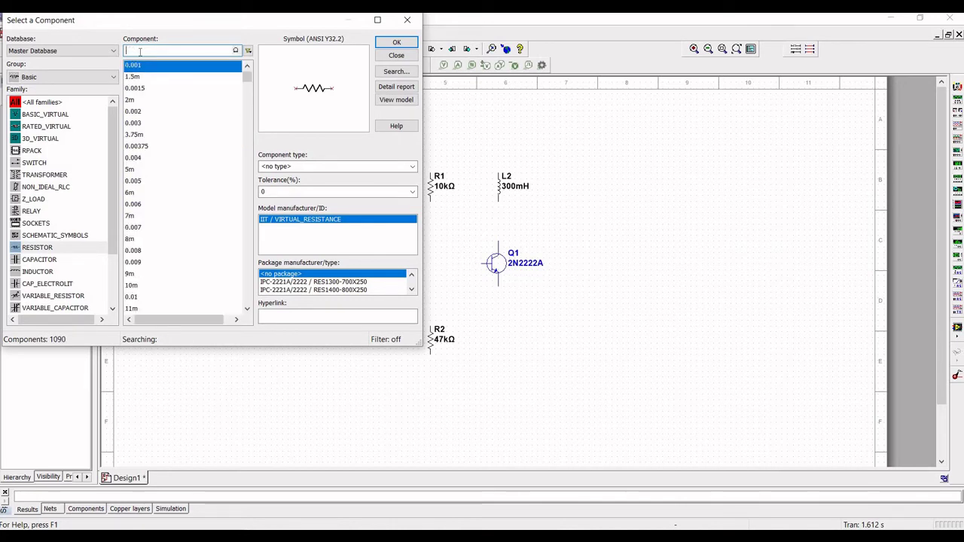
type("1.5")
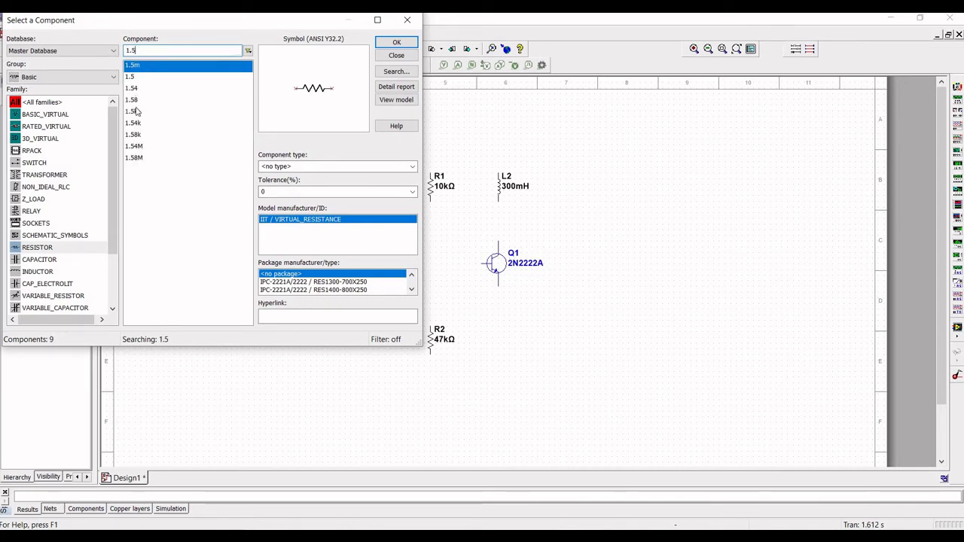
left_click(137, 113)
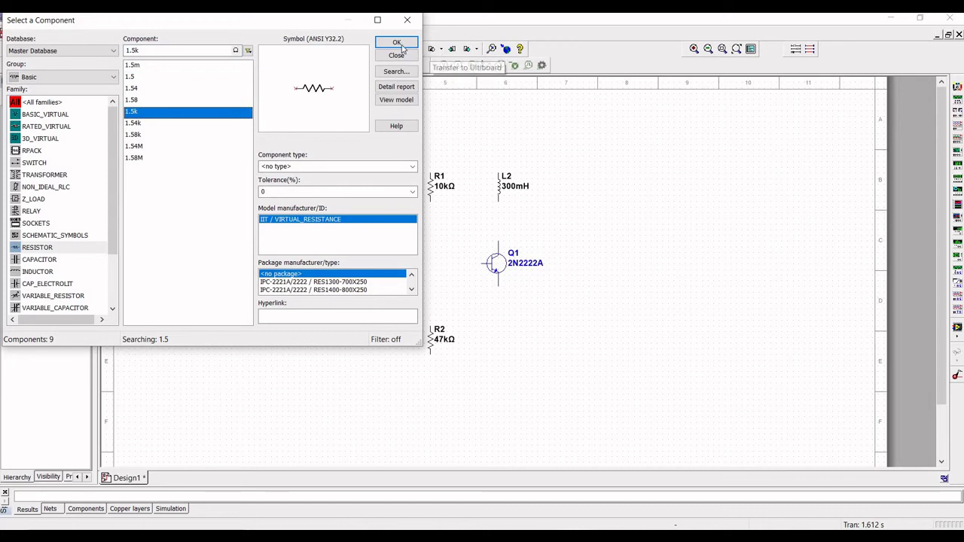
left_click(398, 44)
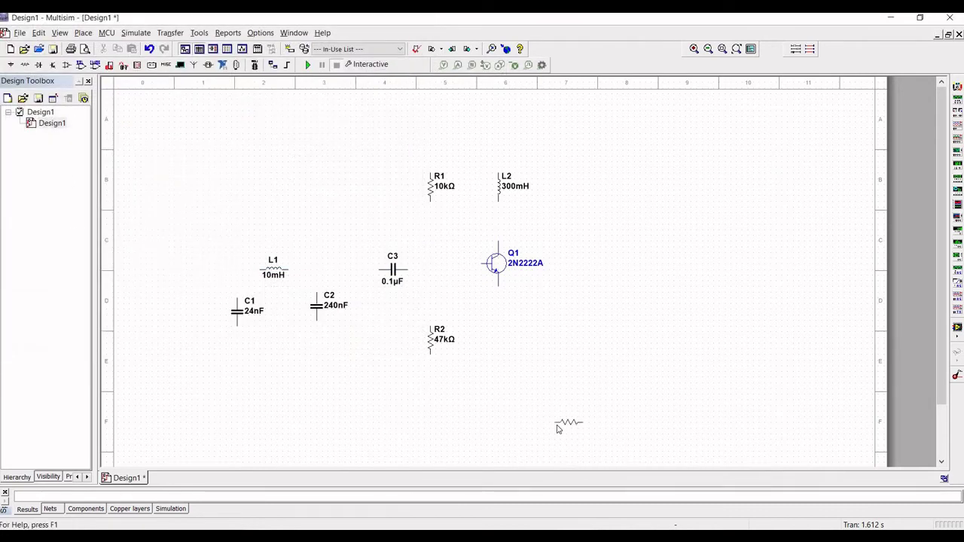
key("ctrl+r")
key("Escape")
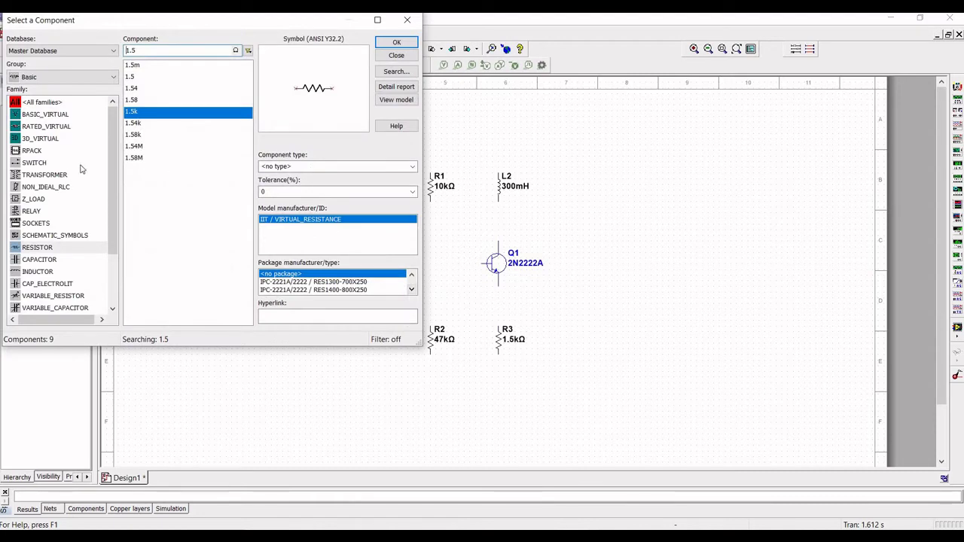
Place a 0.01 µF capacitor, rotated to vertical, beside R3 on the side away from R2, and finish component selection
left_click(40, 259)
left_click(141, 51)
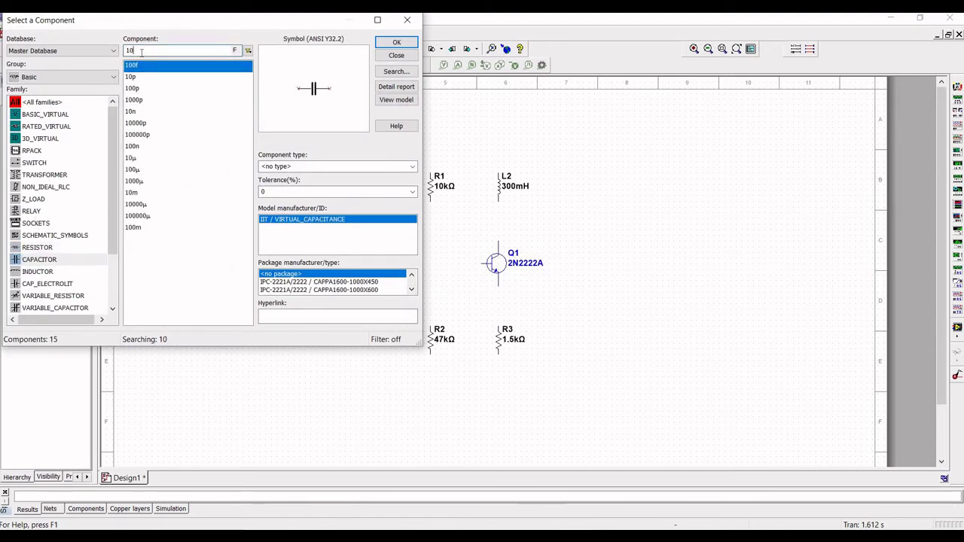
key("BackSpace")
key("BackSpace")
type("0.01µ")
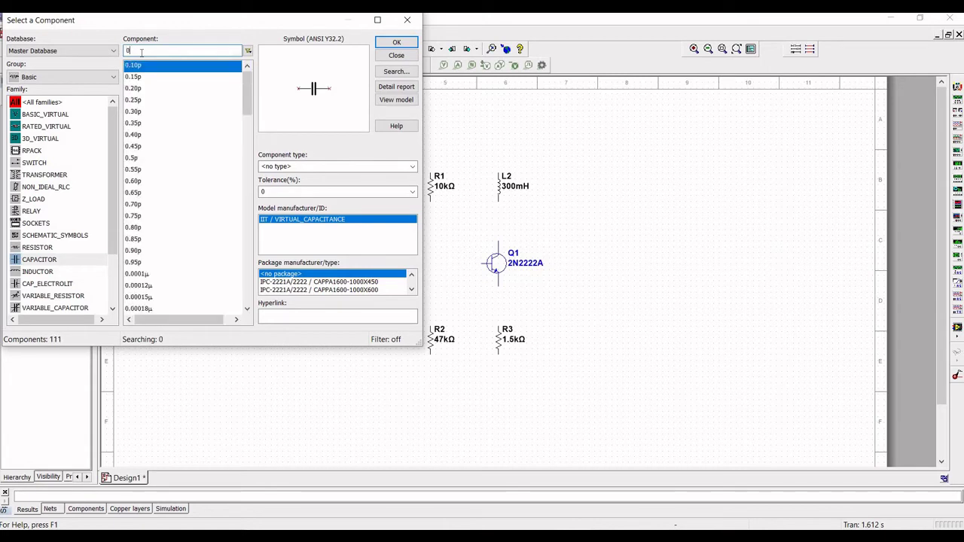
left_click(396, 42)
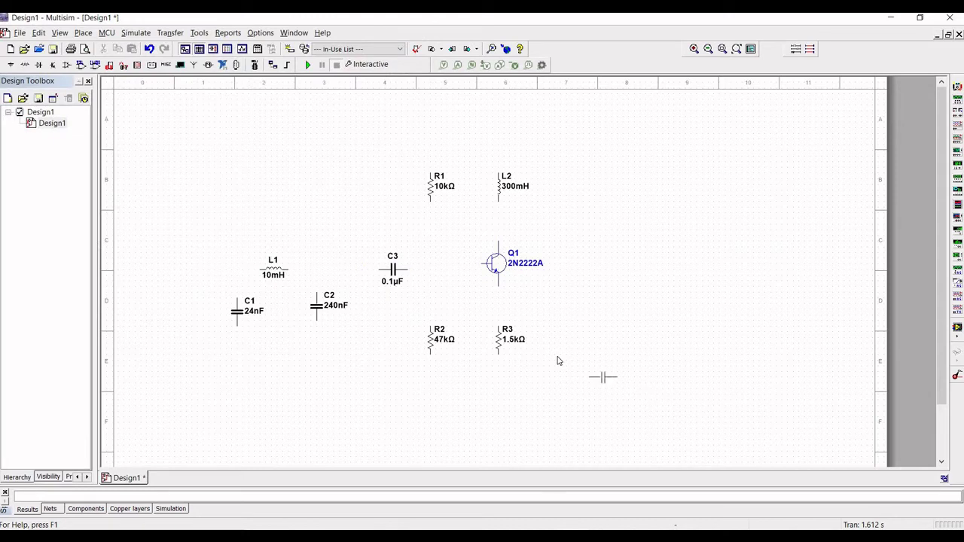
key("ctrl+r")
left_click(572, 329)
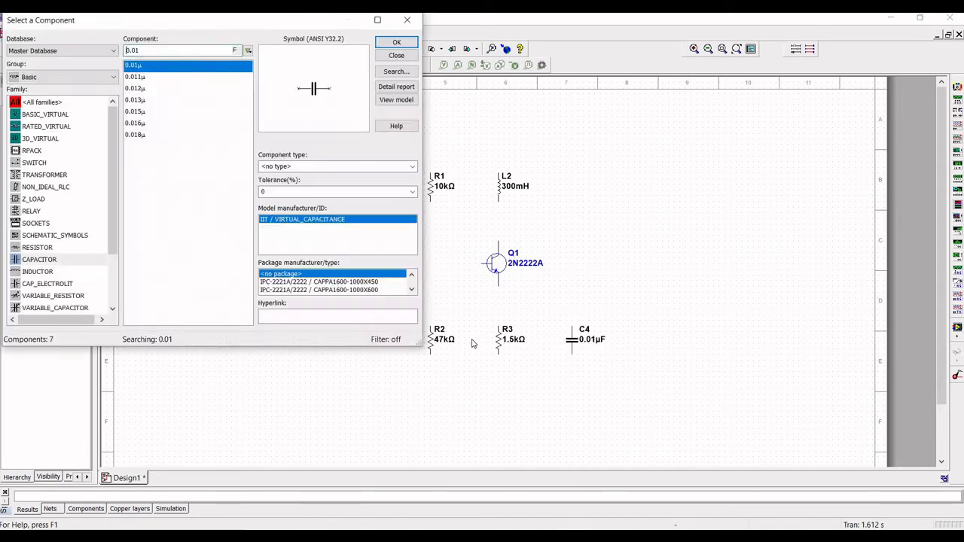
left_click(407, 19)
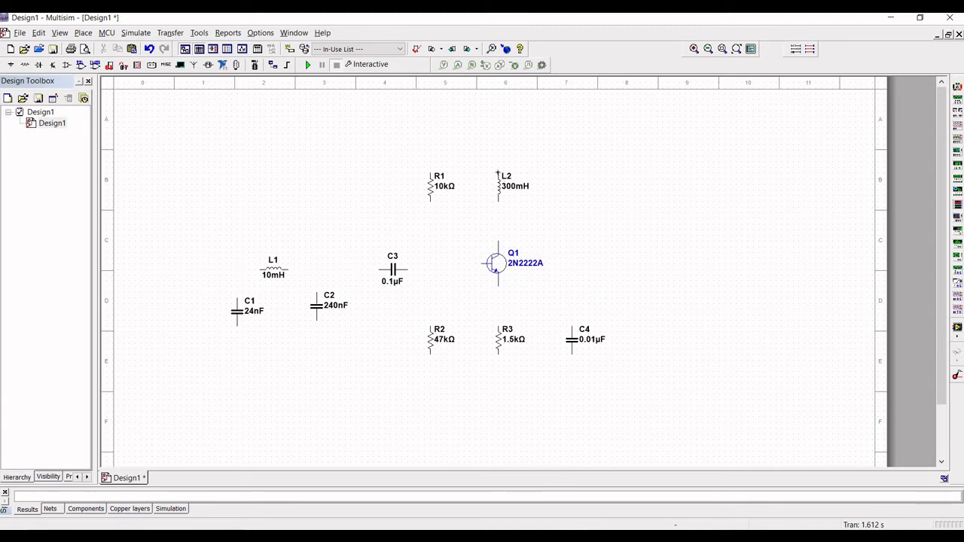
Wire L2's upper end to the top of R1 and its lower end to Q1's collector
left_click(498, 174)
left_click(431, 173)
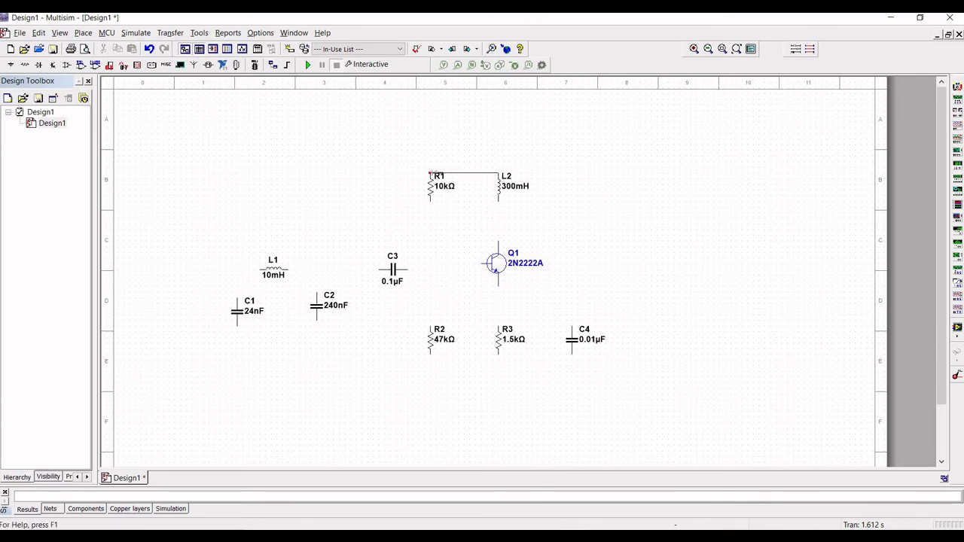
left_click(497, 201)
left_click(498, 242)
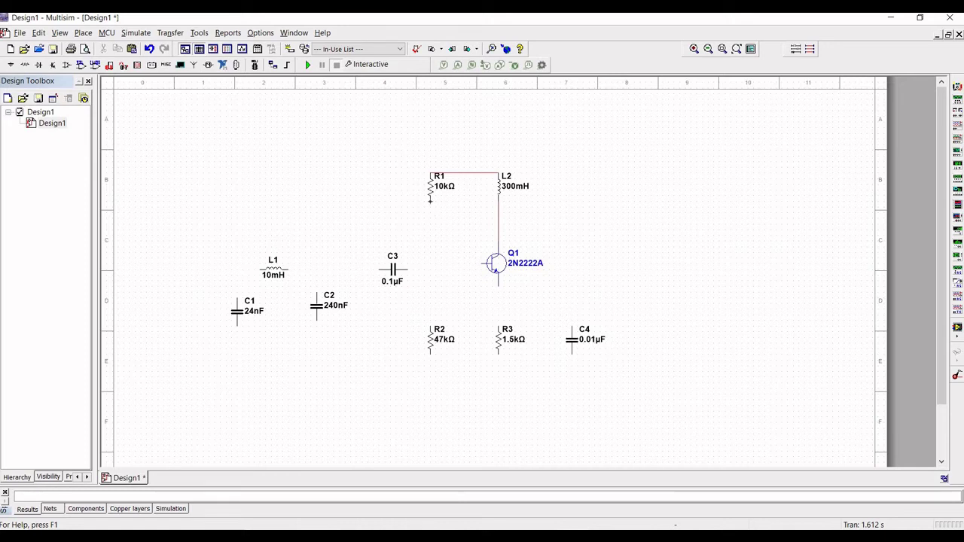
Wire R1's lower end to R2's upper end, and connect C3 and Q1's base to that wire
left_click(431, 325)
left_click(412, 268)
left_click(430, 270)
left_click(483, 263)
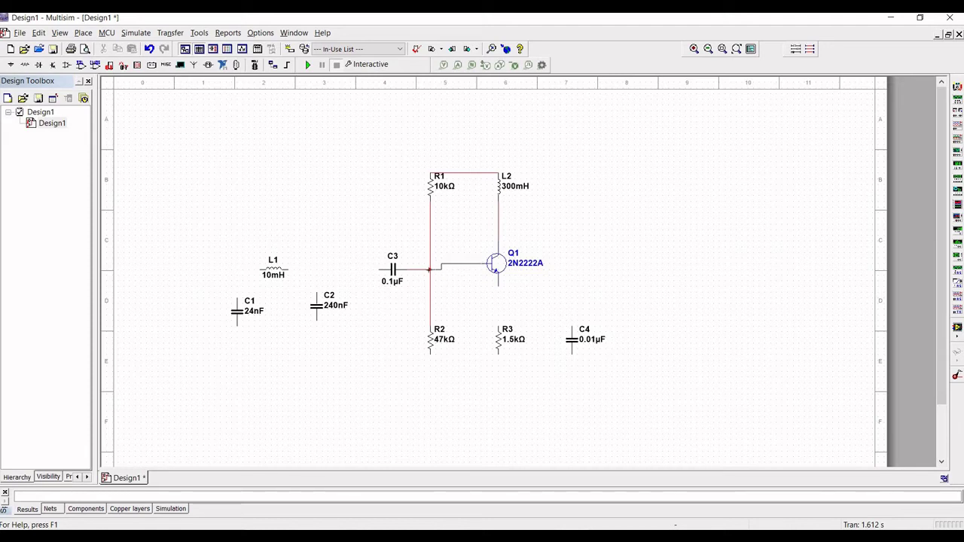
left_click(430, 269)
Wire Q1's emitter to the top of R3, and join the lower ends of R2, R3 and C4
left_click(498, 329)
left_click(573, 354)
left_click(498, 352)
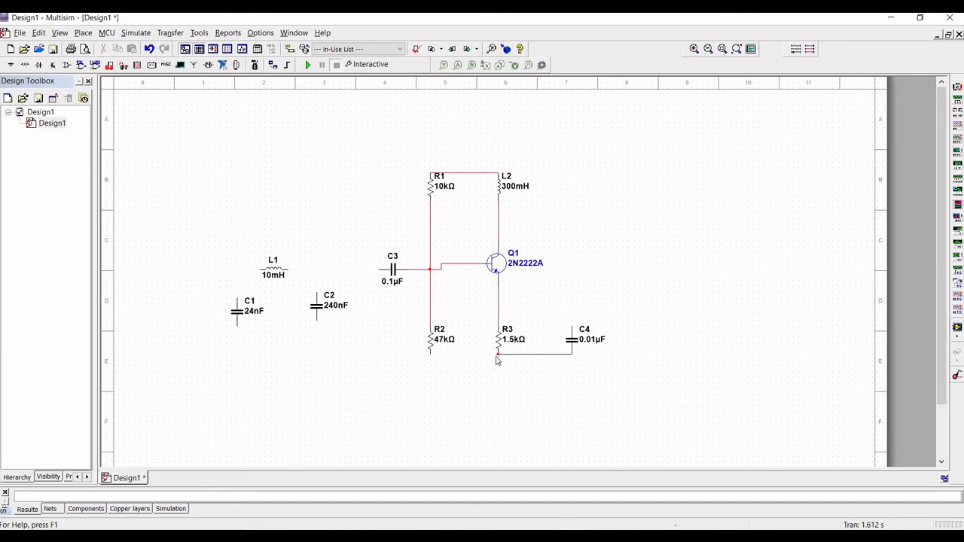
left_click(431, 352)
left_click(498, 353)
left_click_drag(501, 357, 504, 358)
Wire L1's free end nearest C2 to the top of C2, and C2's lower end to the common line at R2's lower end
left_click(304, 266)
left_click(316, 294)
left_click(316, 362)
left_click(430, 361)
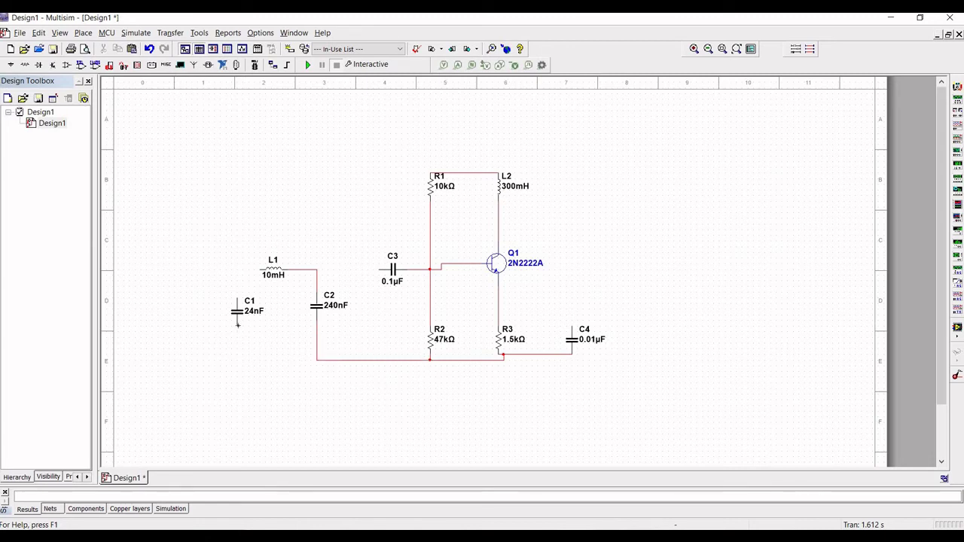
Wire C1 between the common line below C2 and L1's free end, and connect C3 to the L1–C2 node
left_click(238, 345)
left_click(317, 360)
left_click(237, 297)
left_click(257, 270)
left_click(254, 270)
left_click(379, 269)
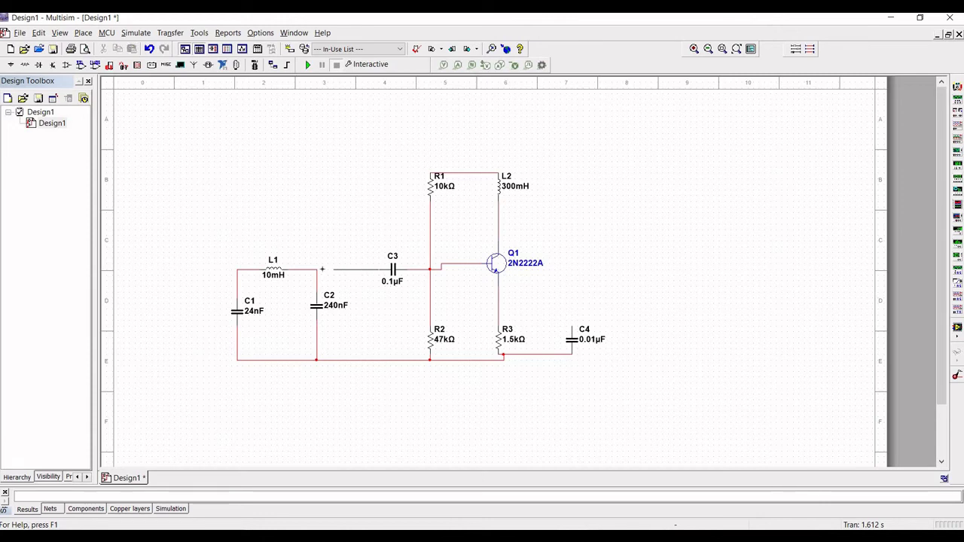
key("Escape")
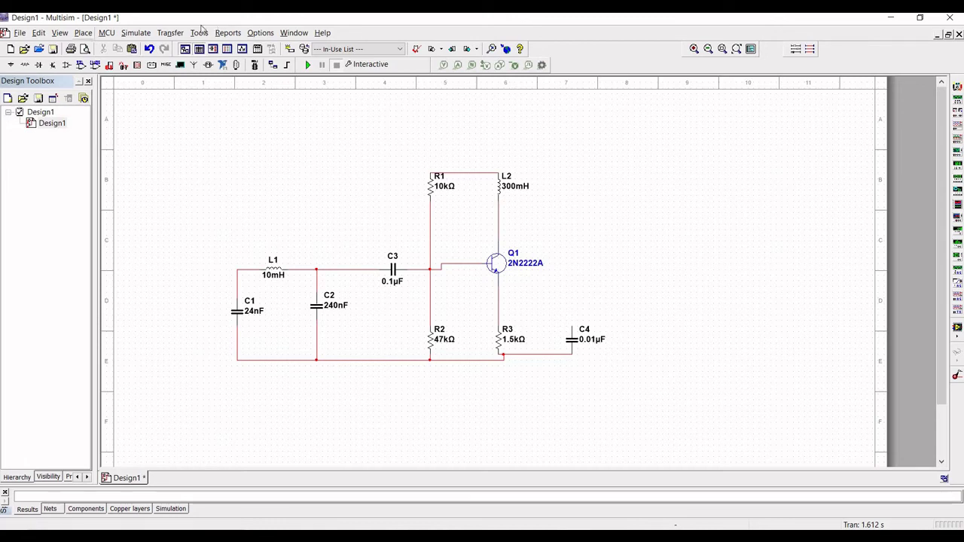
Place a horizontal 0.1 µF capacitor beside the L2–Q1 wire, above C4, and finish component selection
left_click(83, 32)
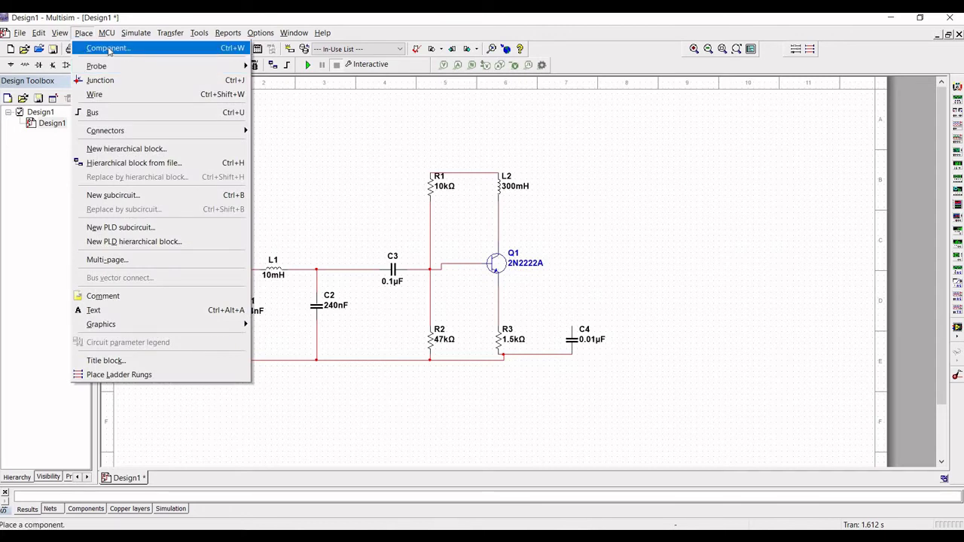
left_click(108, 48)
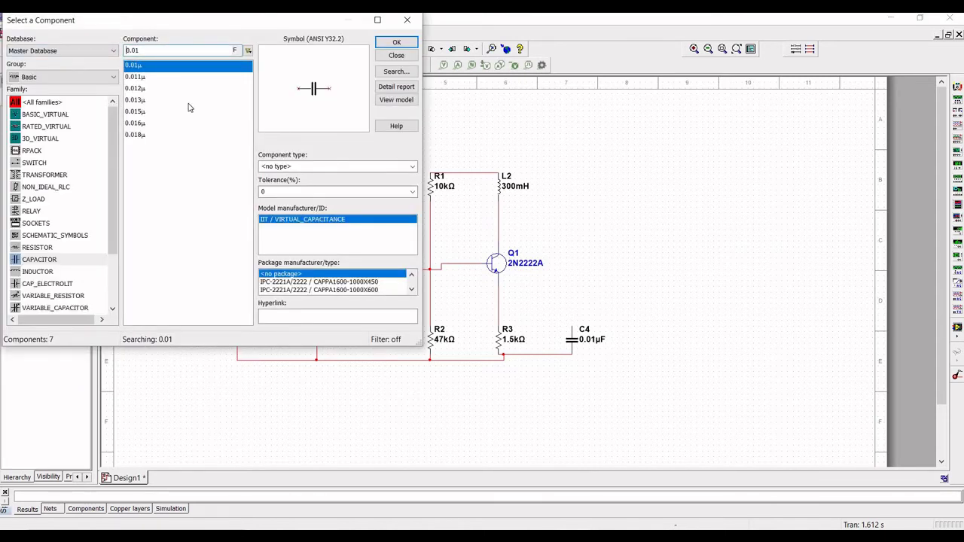
left_click(156, 49)
key("BackSpace")
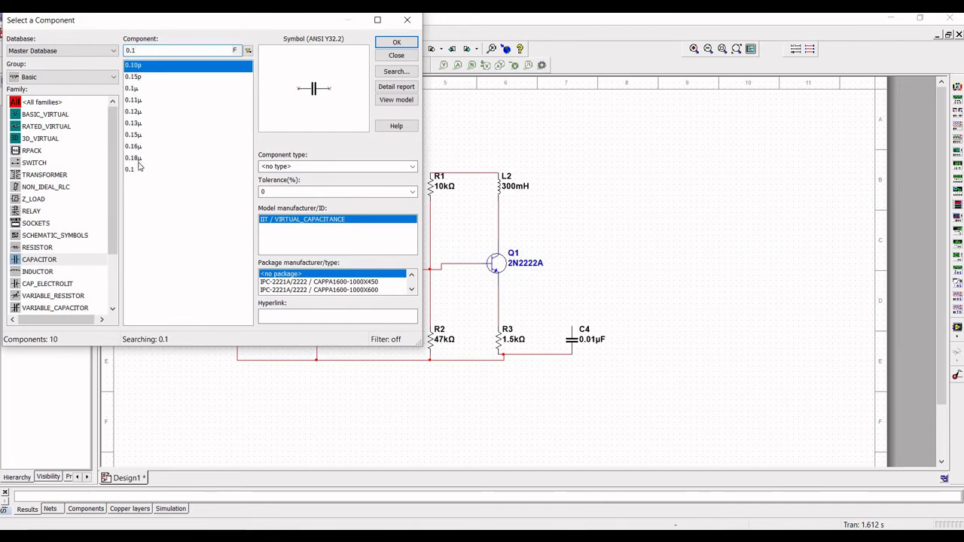
left_click(135, 90)
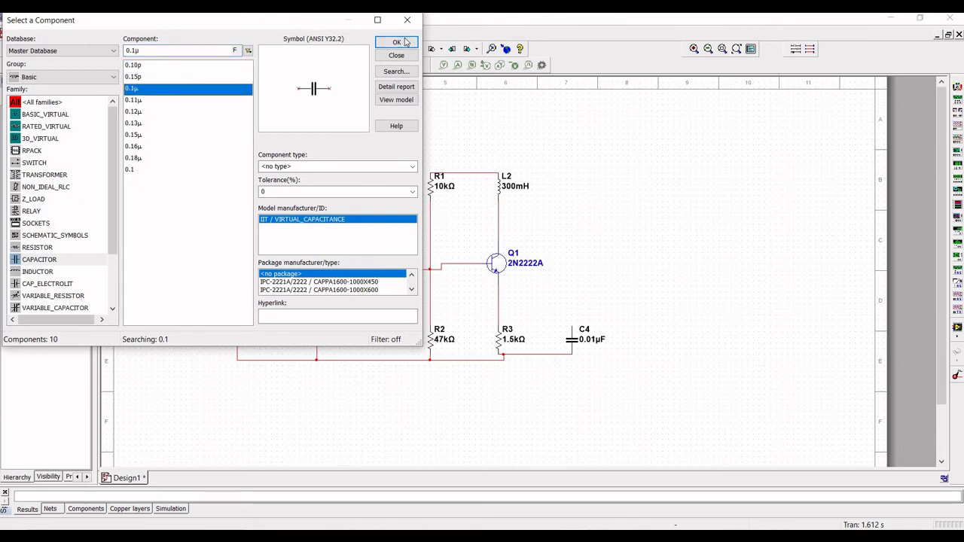
key("Return")
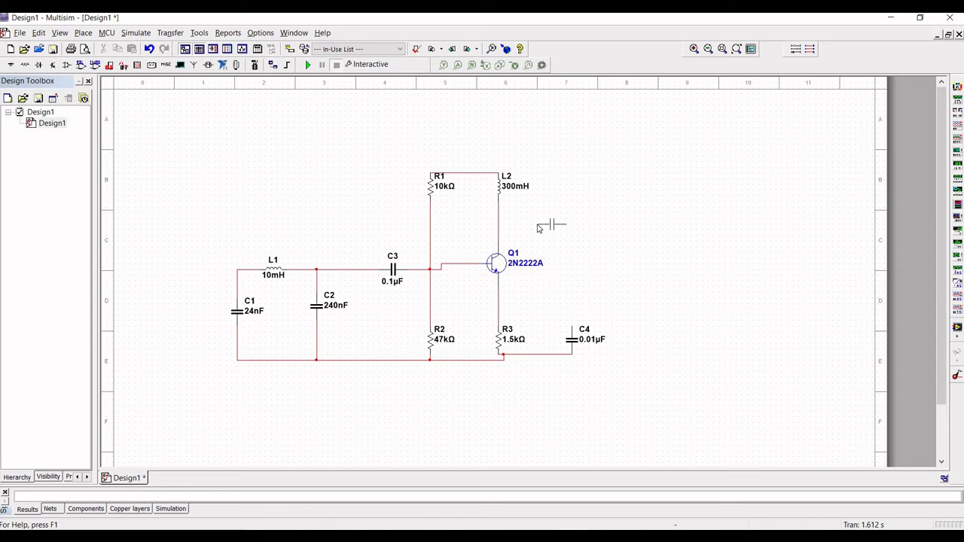
left_click(538, 229)
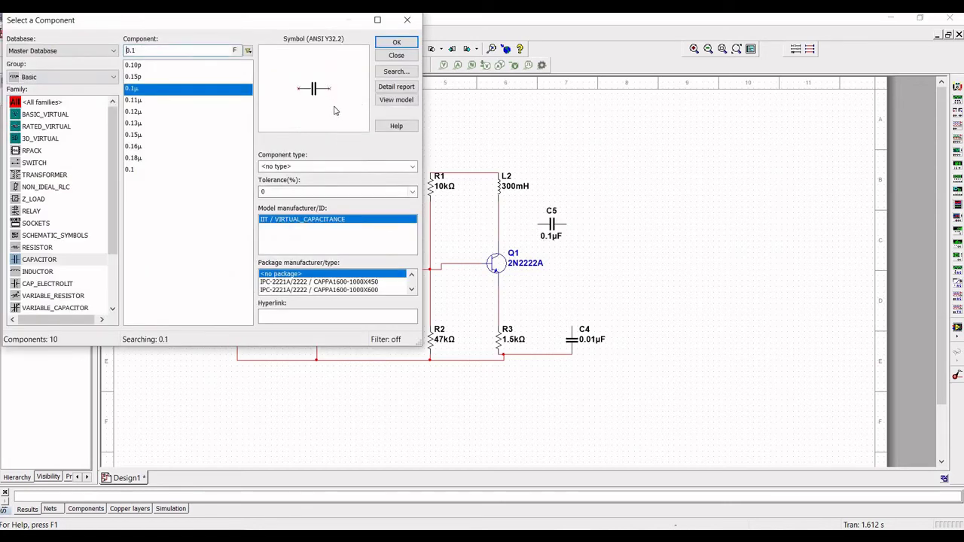
left_click(408, 19)
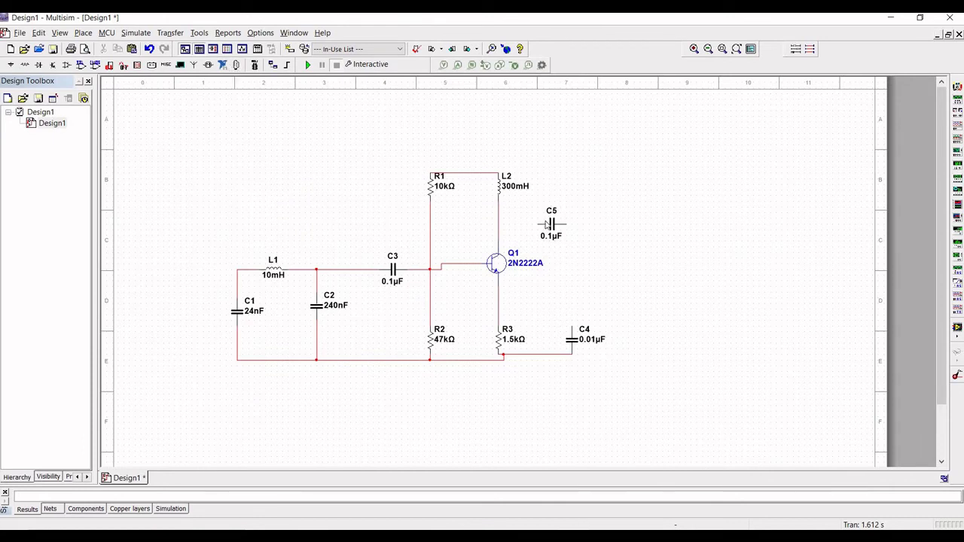
Wire C5 to the line between L2 and Q1's collector, and run a feedback wire from the collector to the C1–L1 corner
left_click(524, 224)
left_click(498, 223)
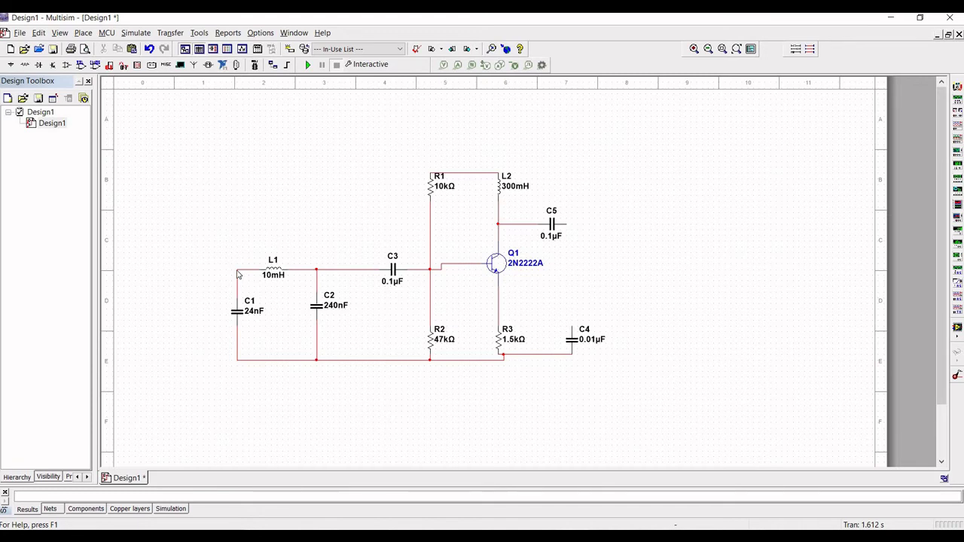
left_click(497, 223)
left_click(497, 224)
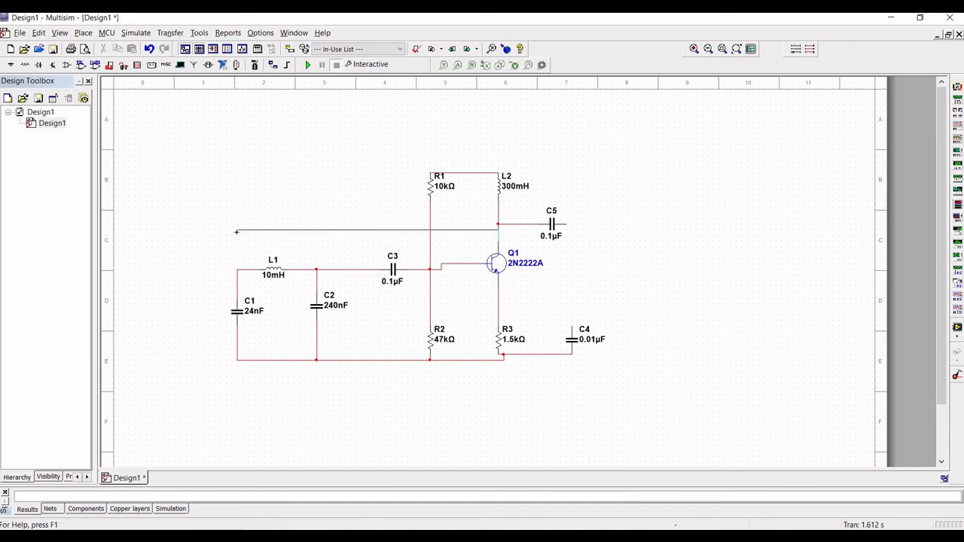
left_click(237, 271)
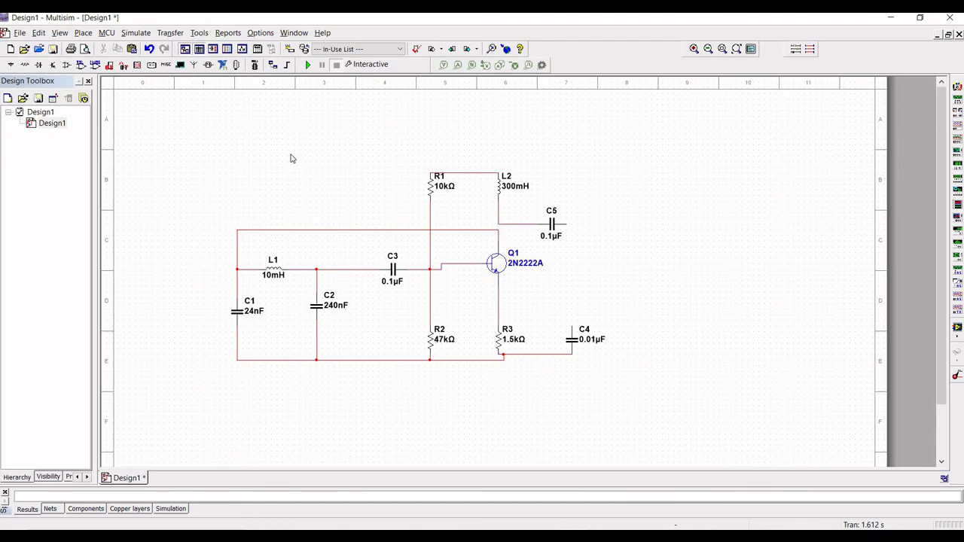
Delete the wire joining L2 and C5, and connect L2's lower end to the feedback wire's corner above Q1's collector
left_click(498, 219)
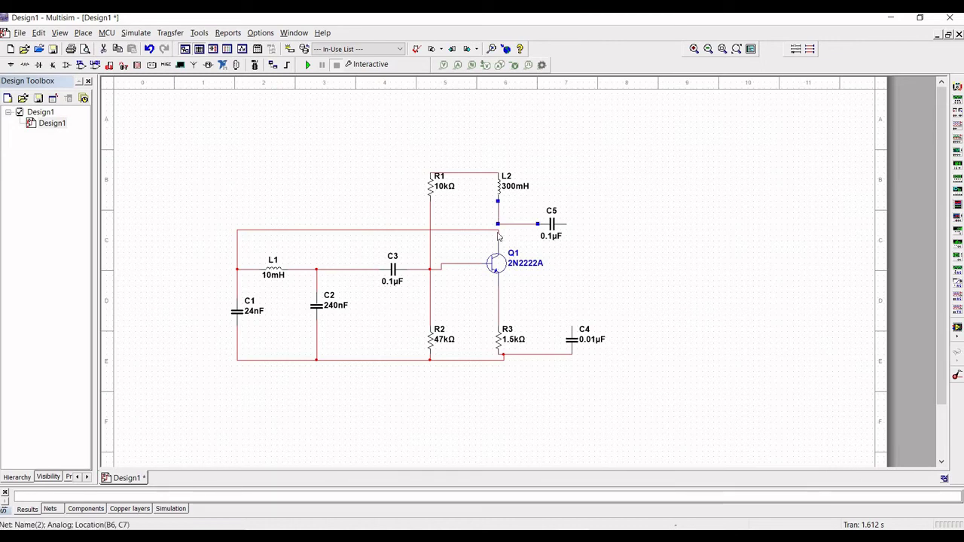
key("Delete")
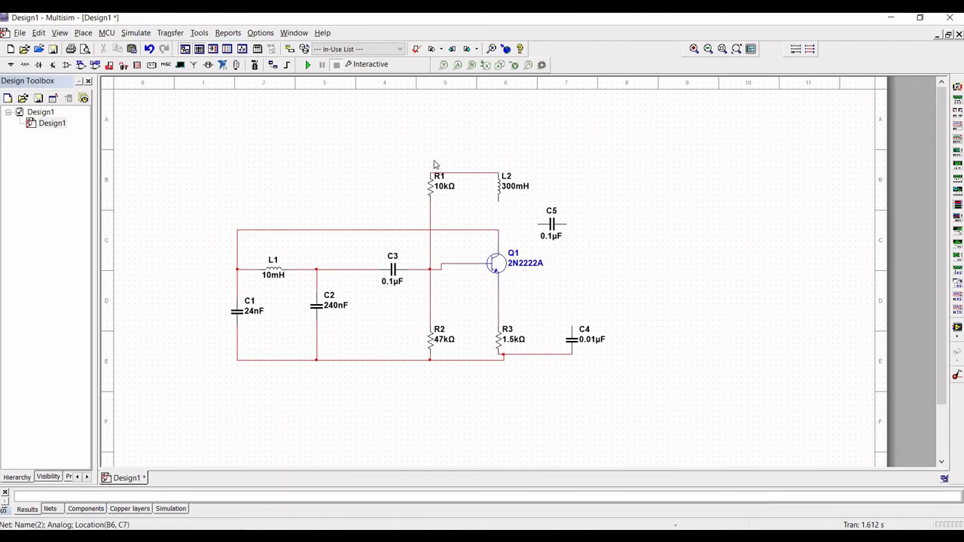
left_click(497, 201)
left_click(497, 226)
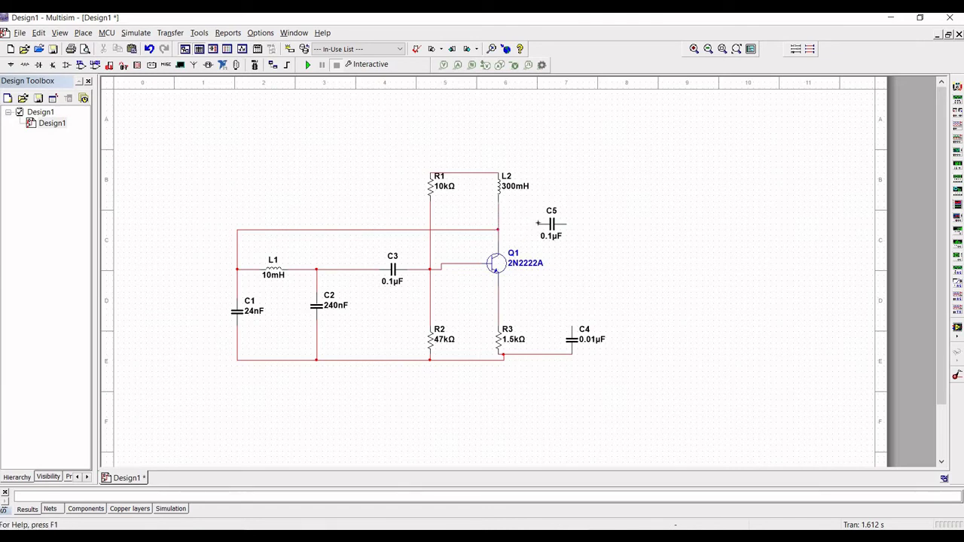
Wire C5's near terminal to the collector node, and C4's upper terminal to the wire between Q1's emitter and R3
left_click(539, 224)
left_click(498, 229)
left_click(499, 299)
Place a VCC power source on the wire joining the tops of R1 and L2
key("ctrl+w")
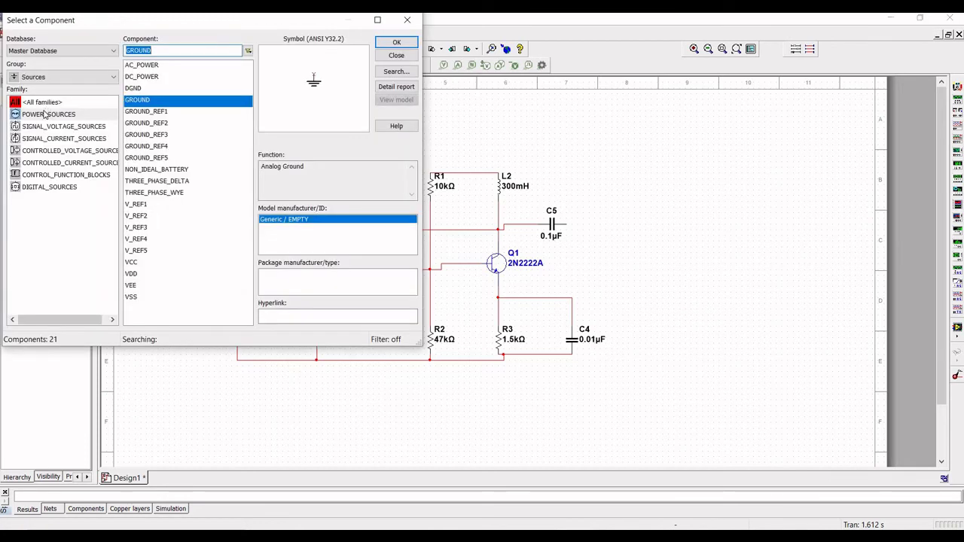
left_click(44, 113)
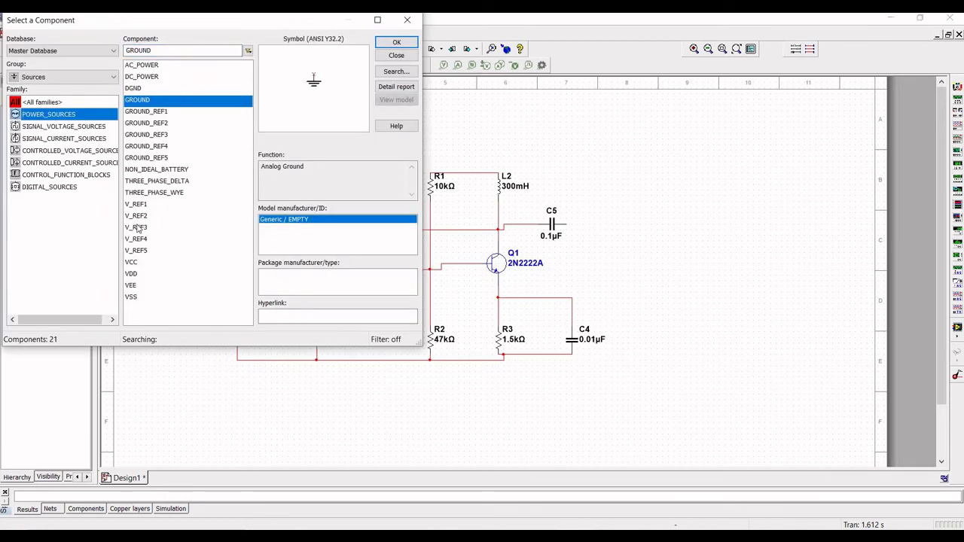
left_click(135, 264)
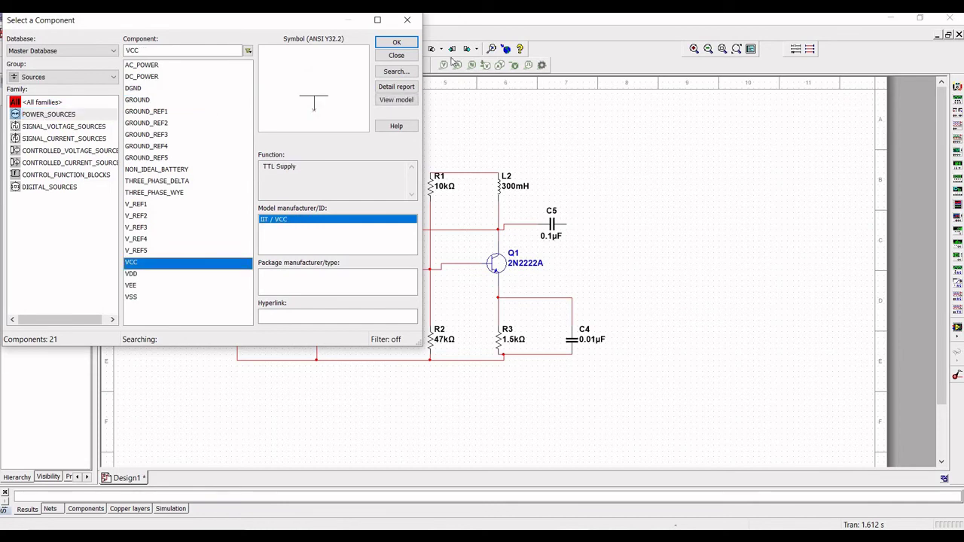
left_click(396, 42)
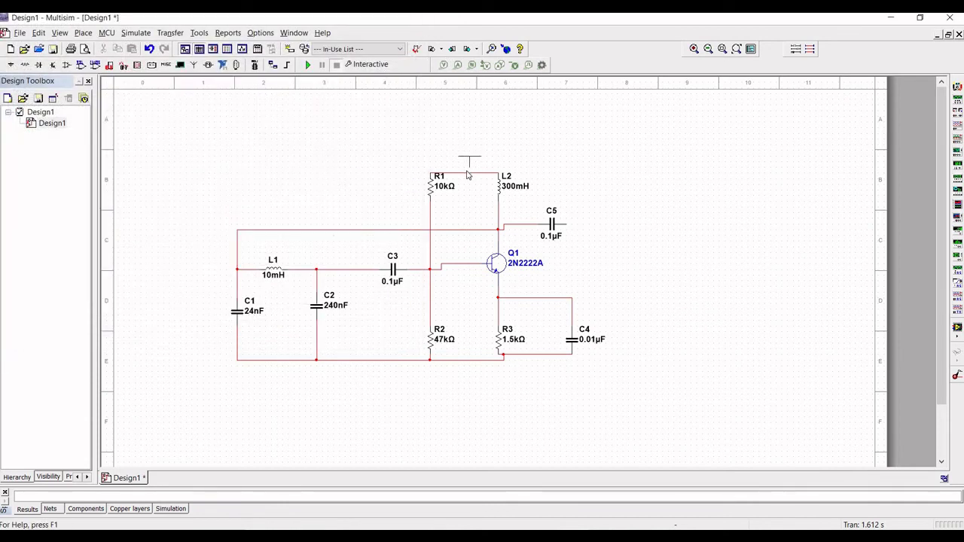
left_click(470, 172)
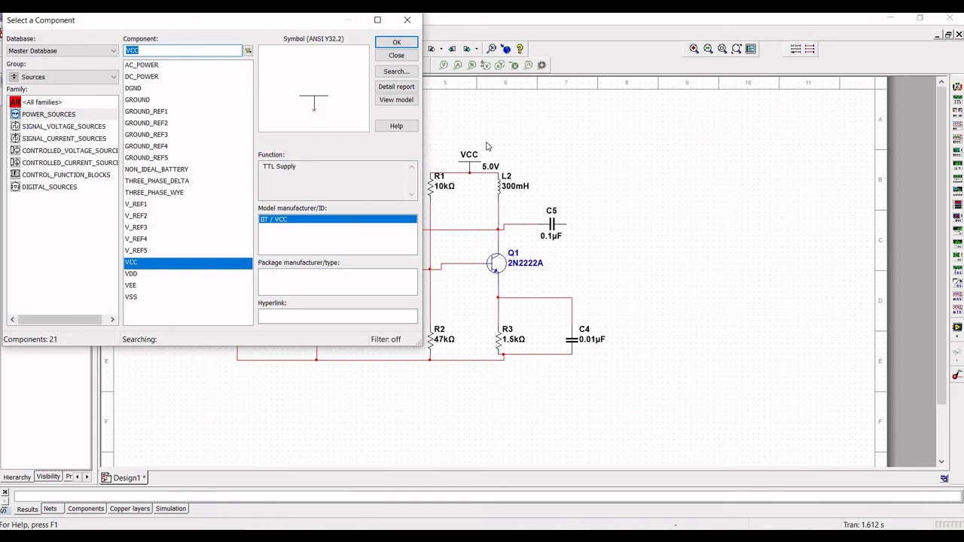
Set the VCC source's voltage to 12 V
left_click(407, 21)
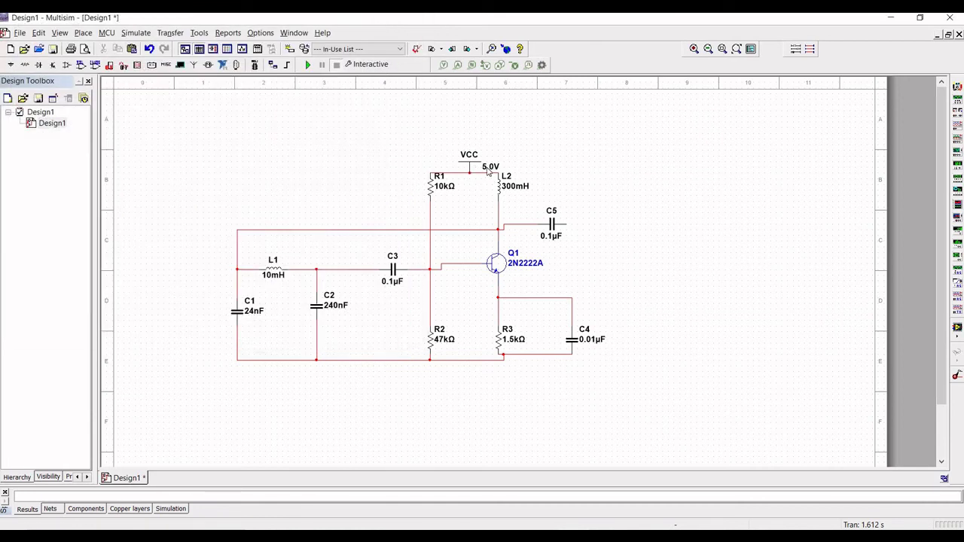
double_click(490, 169)
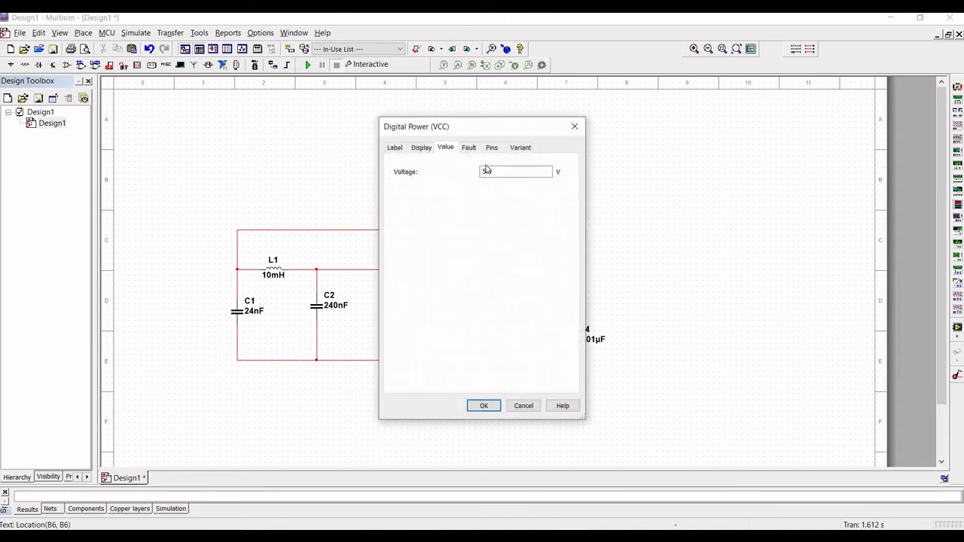
left_click_drag(494, 169, 475, 166)
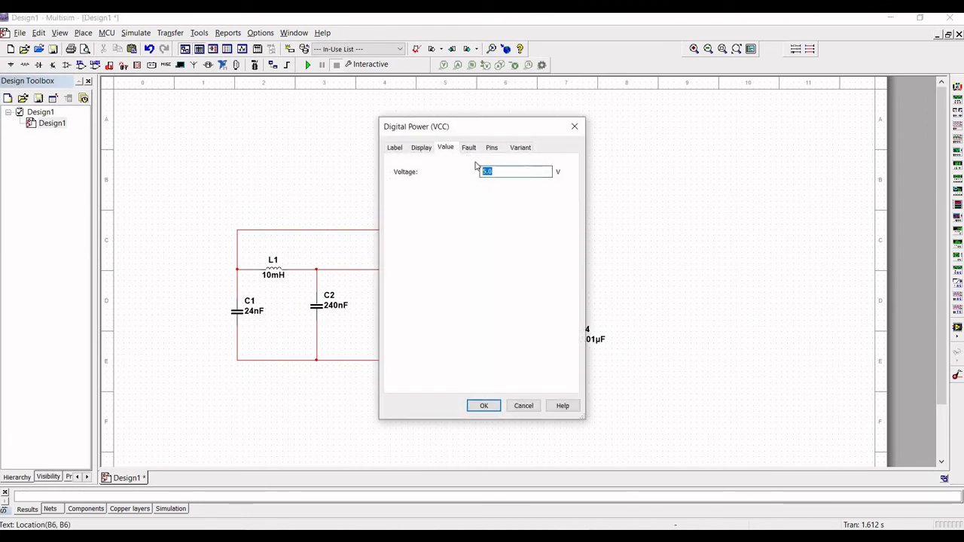
type("12")
left_click(484, 406)
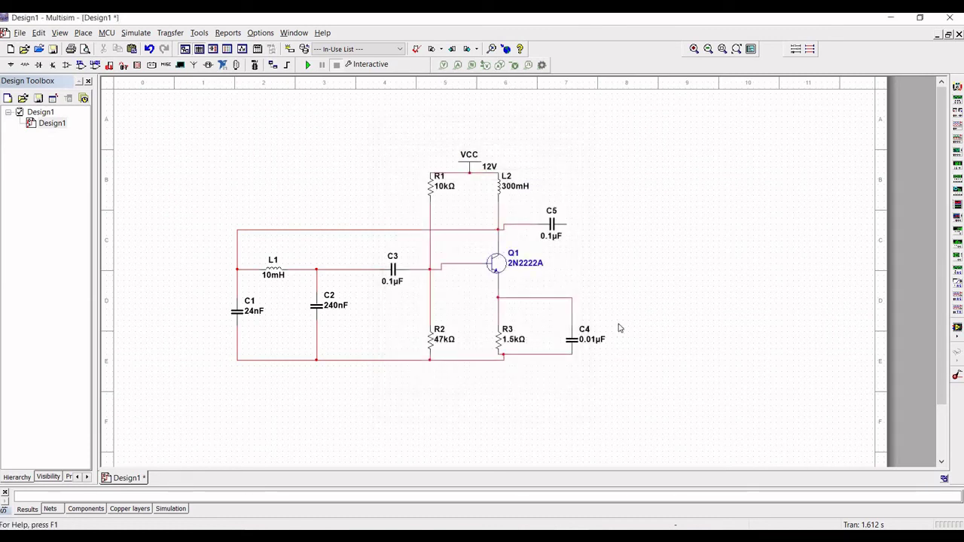
Place a GROUND power source on the bottom wire at R2's lower end
left_click(10, 64)
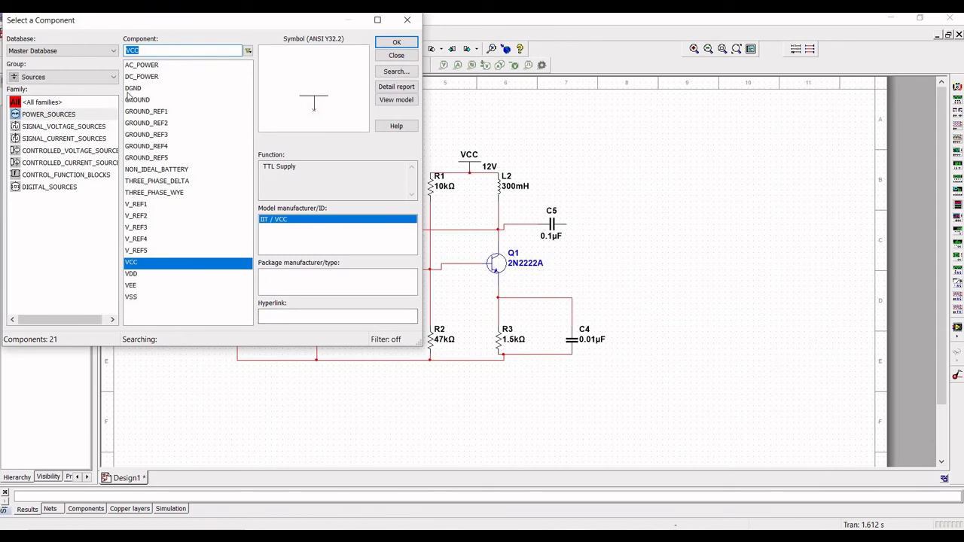
left_click(139, 101)
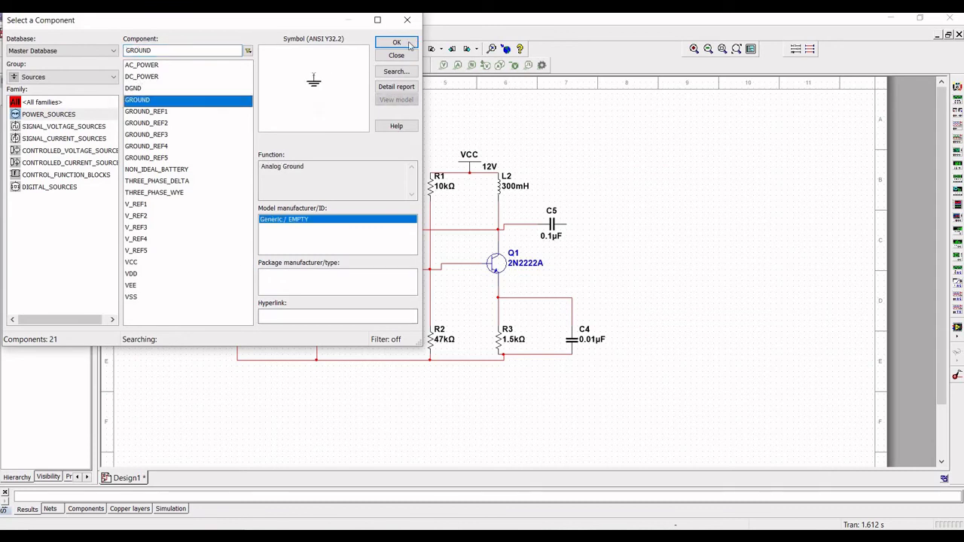
key("Return")
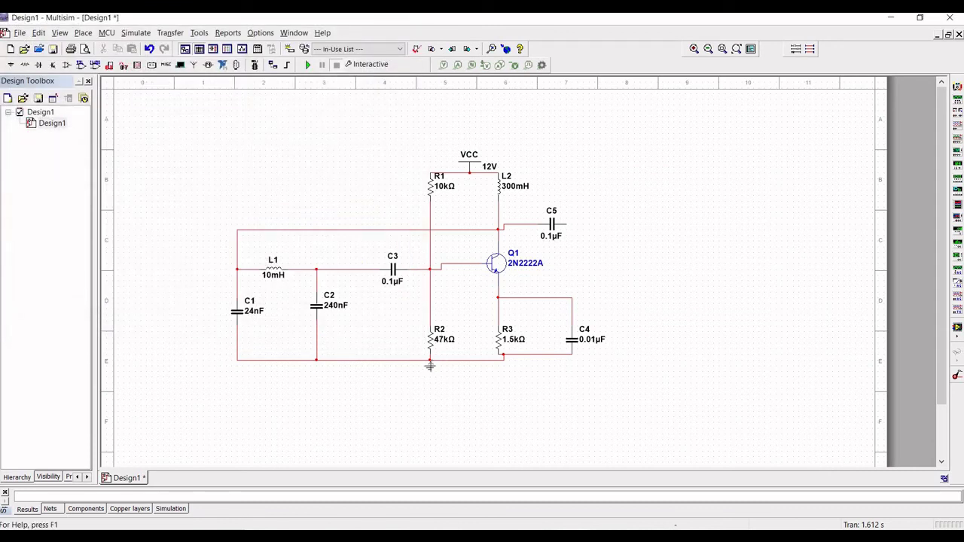
left_click(440, 380)
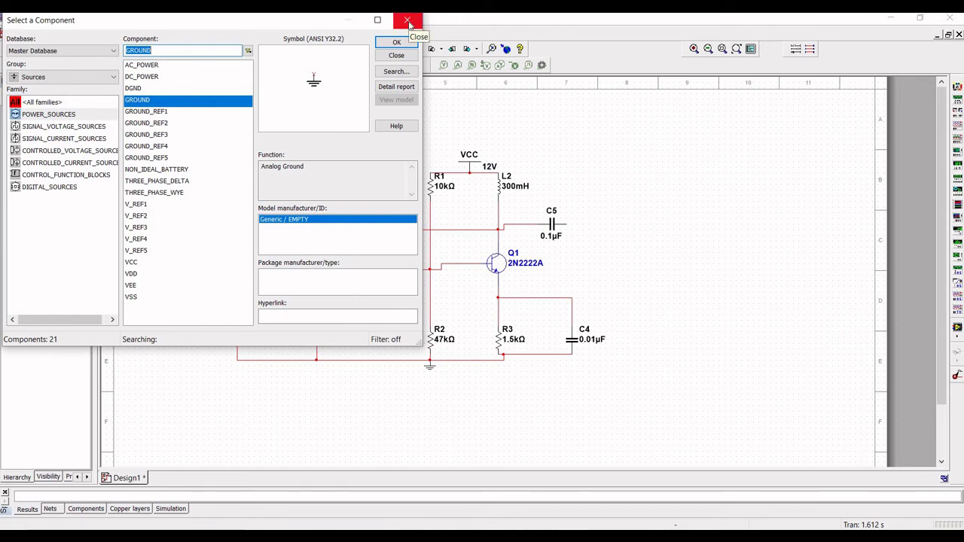
left_click(396, 56)
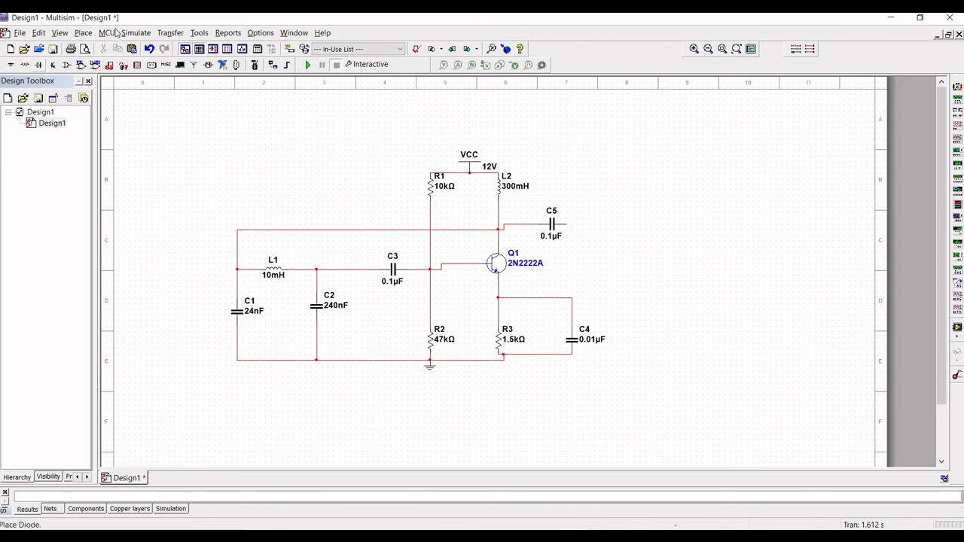
Place an oscilloscope to the right of C5 and wire its channel A positive terminal to C5's free terminal
left_click(134, 32)
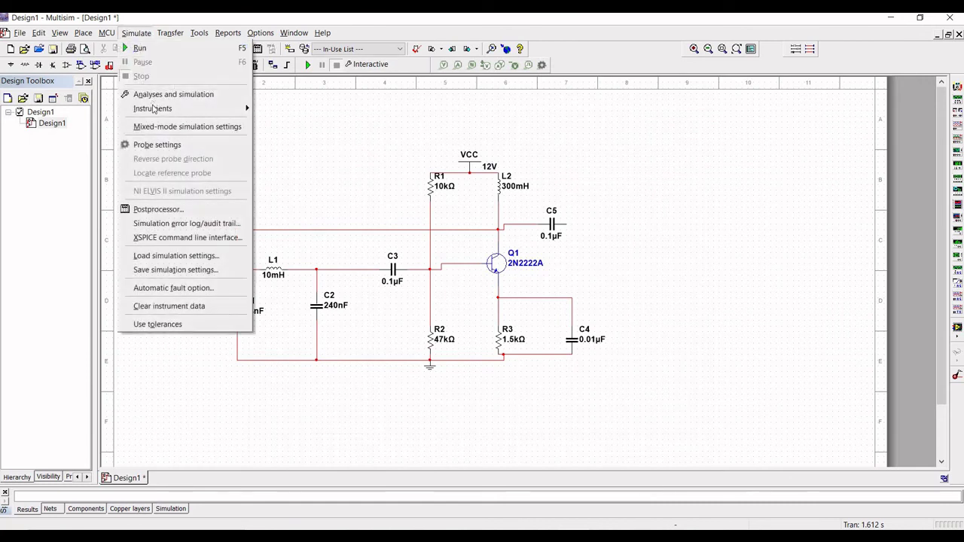
mouse_move(226, 109)
left_click(290, 150)
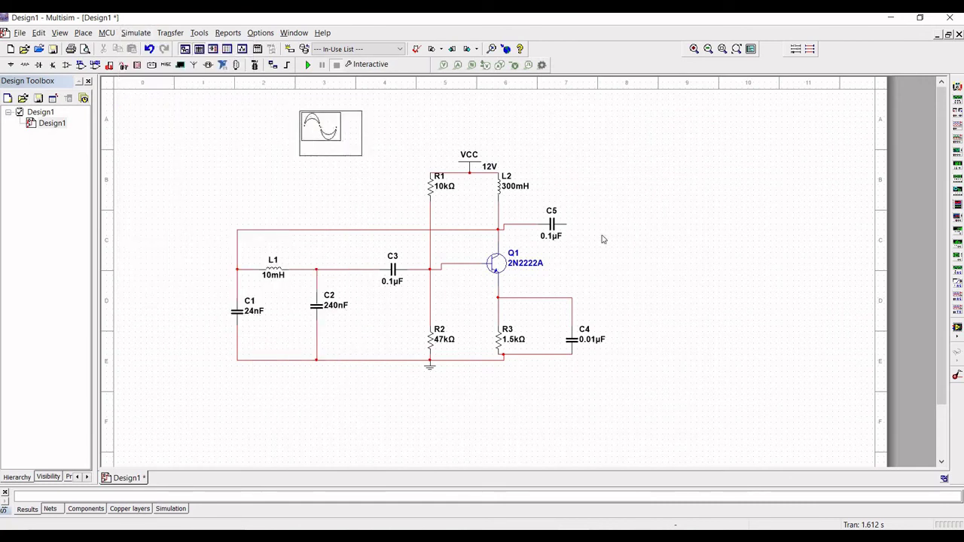
left_click(644, 240)
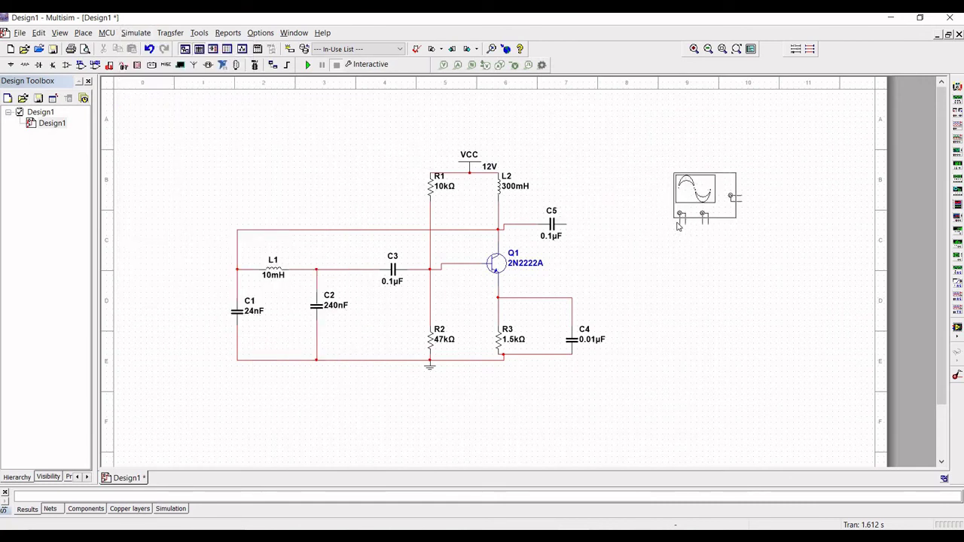
left_click(675, 224)
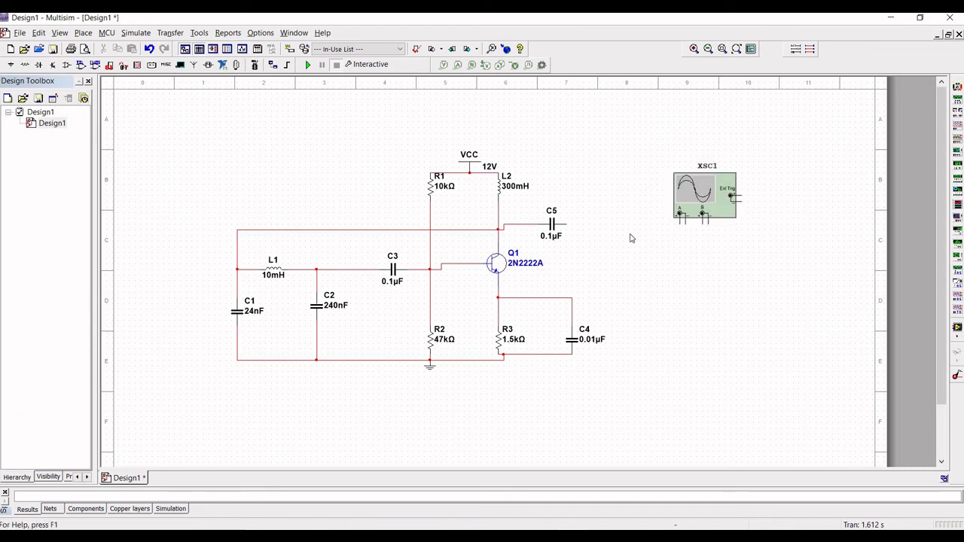
left_click(681, 221)
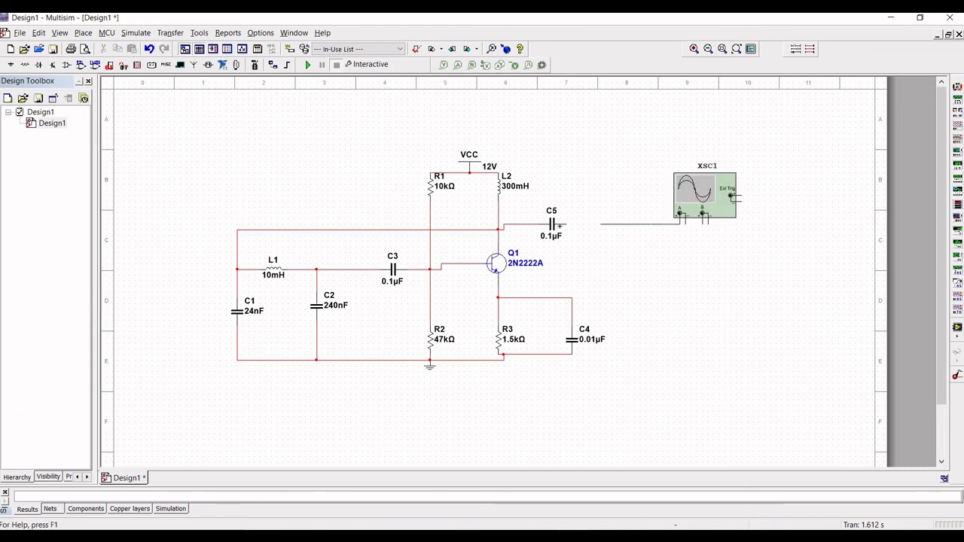
left_click(566, 223)
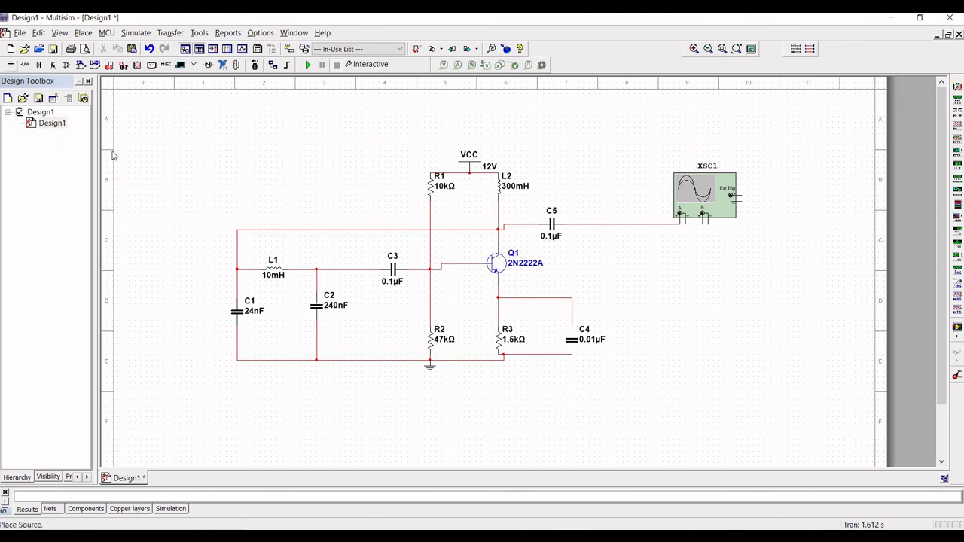
Place a second GROUND below the oscilloscope and wire the channel A negative terminal to it
left_click(11, 64)
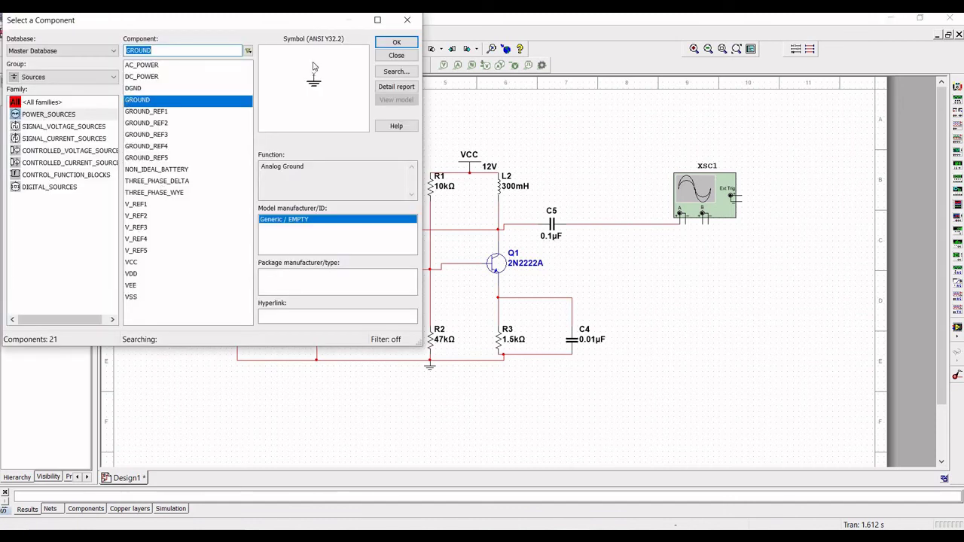
left_click(396, 42)
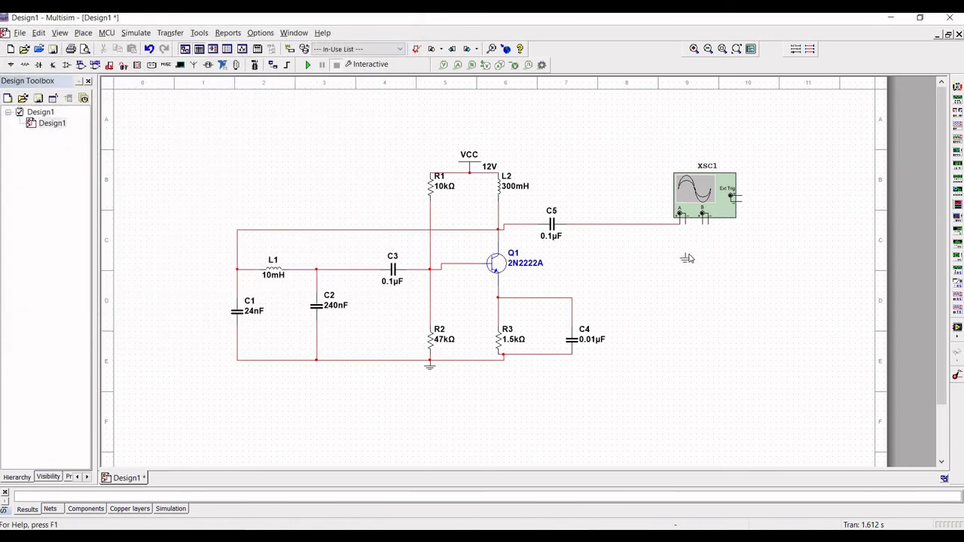
left_click(685, 256)
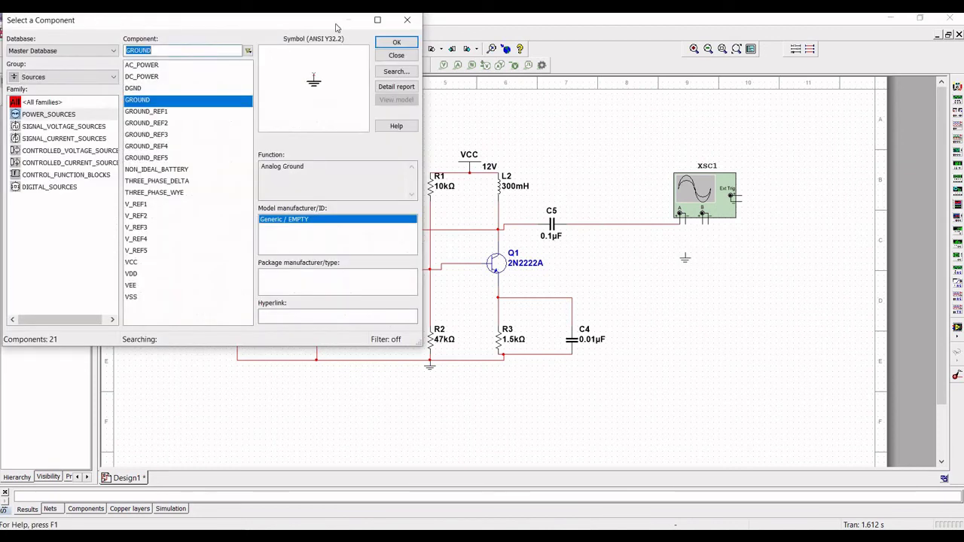
key("Escape")
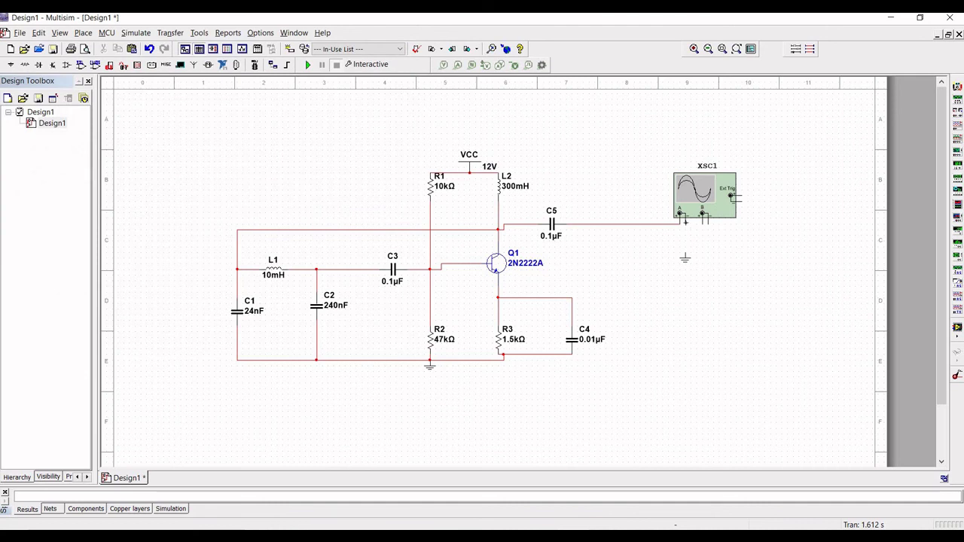
left_click(685, 221)
left_click(685, 255)
Run the simulation and view the output on the oscilloscope with a 200 us/Div timebase and channel A at 2 V/Div
left_click(308, 65)
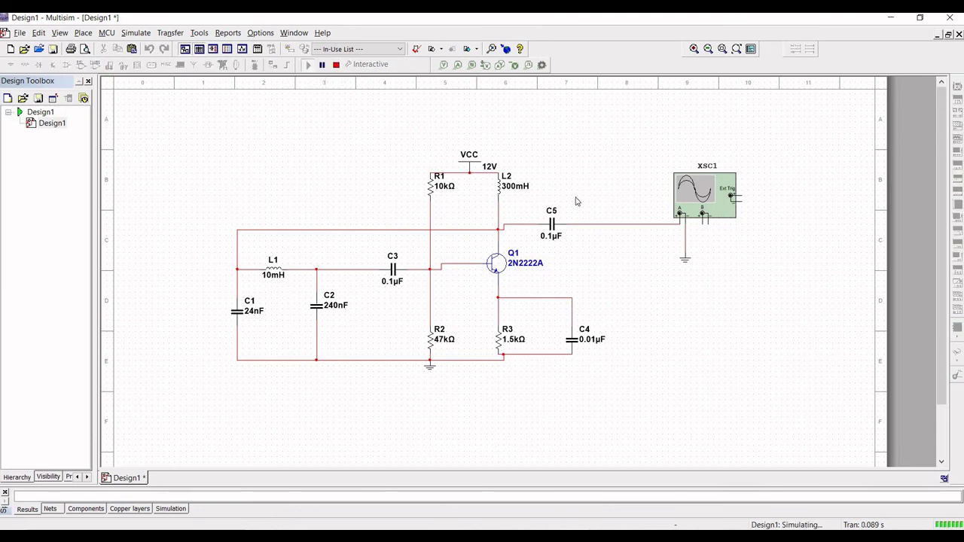
double_click(717, 198)
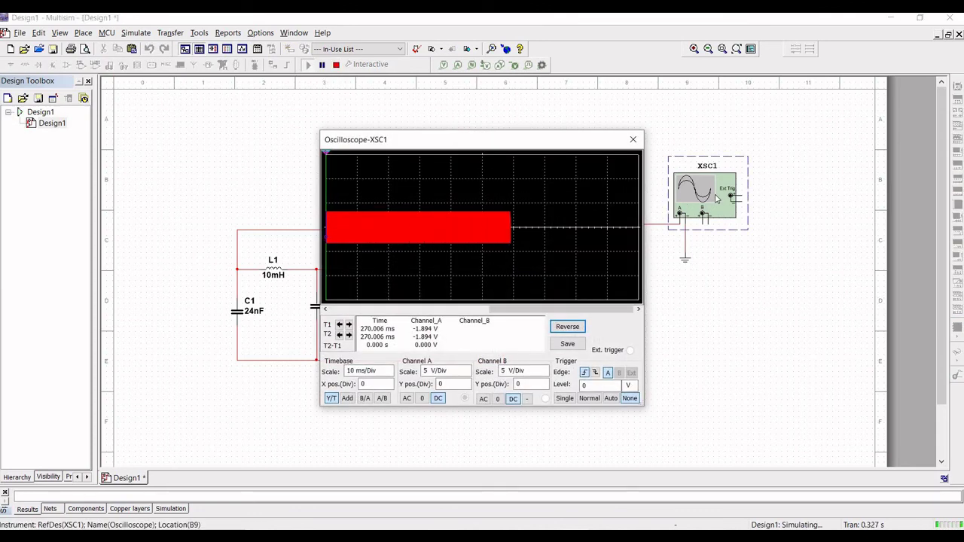
left_click(380, 373)
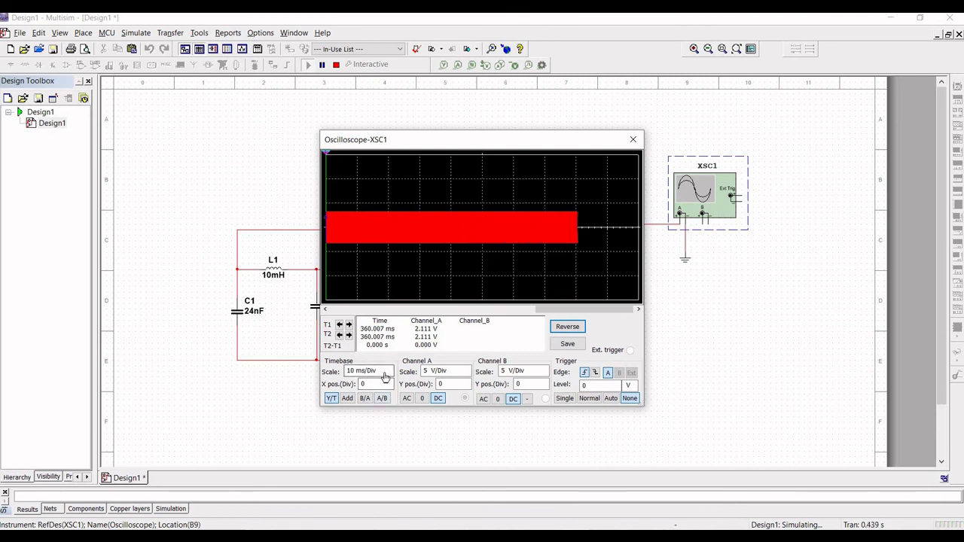
left_click(388, 376)
left_click(389, 376)
left_click(388, 376)
left_click(388, 376)
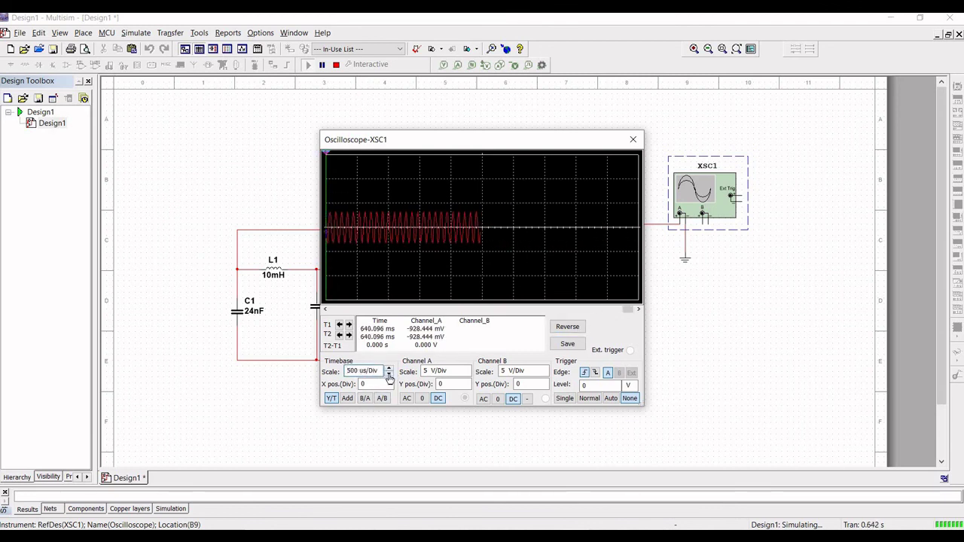
left_click(389, 376)
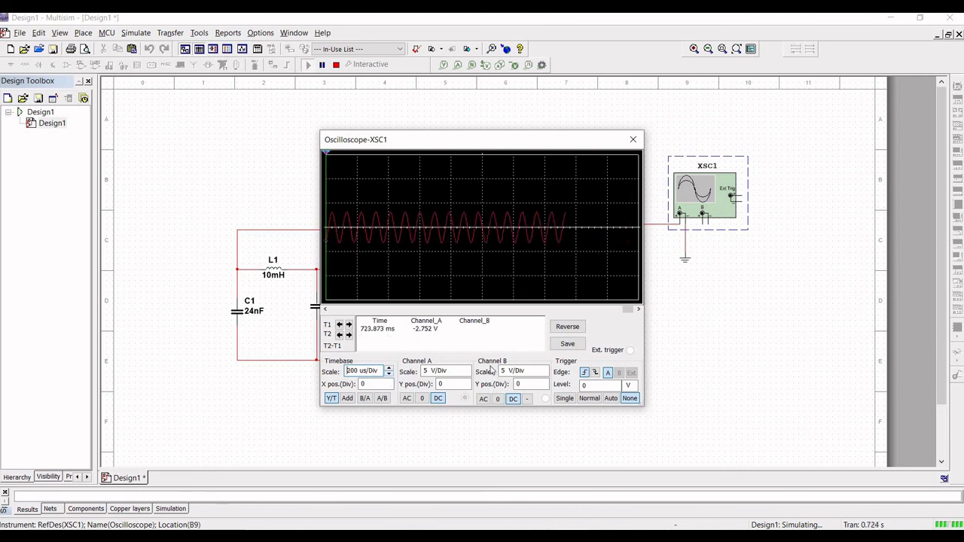
left_click(466, 376)
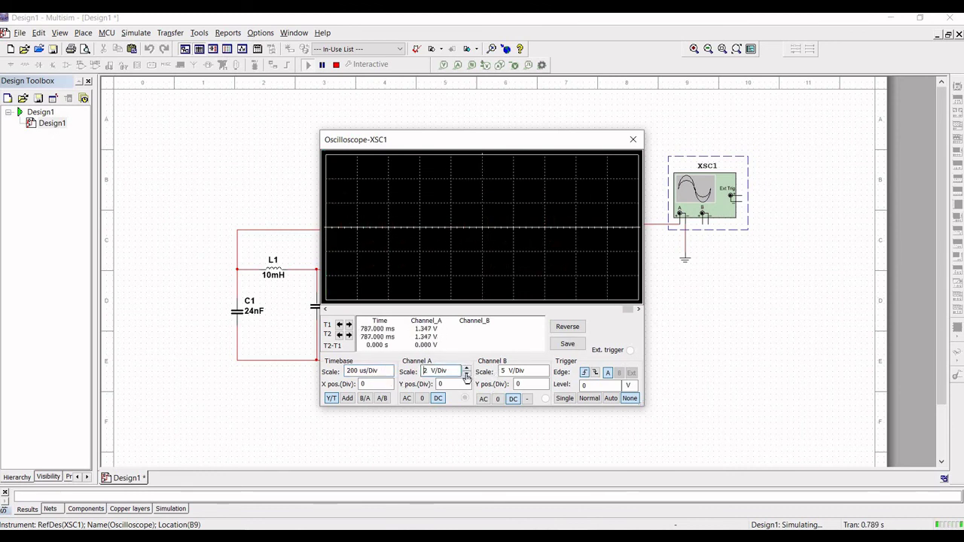